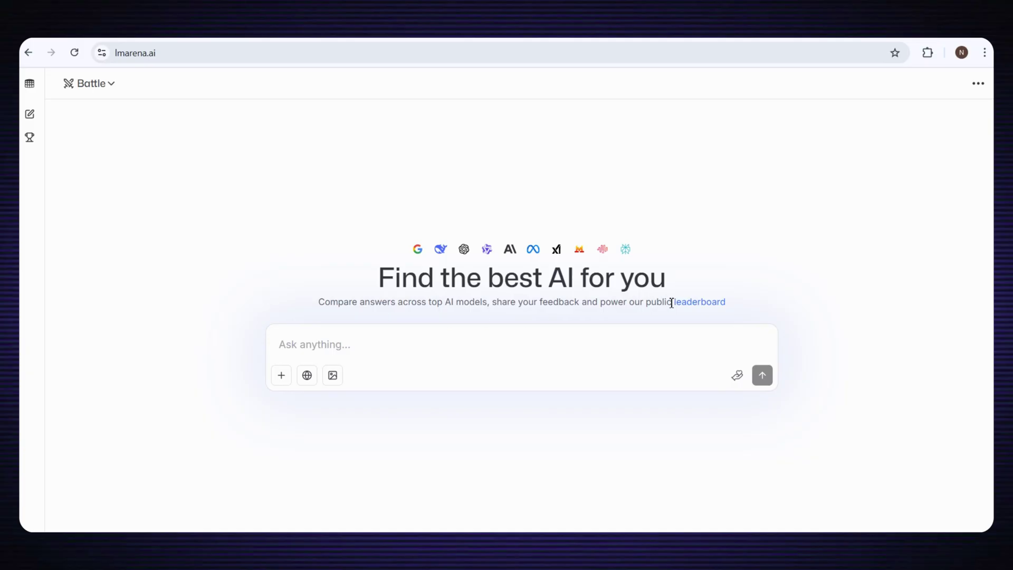
Switch to Direct Chat mode and bring up the model selector list.
{"action": "left_click", "coordinate": [108, 85]}
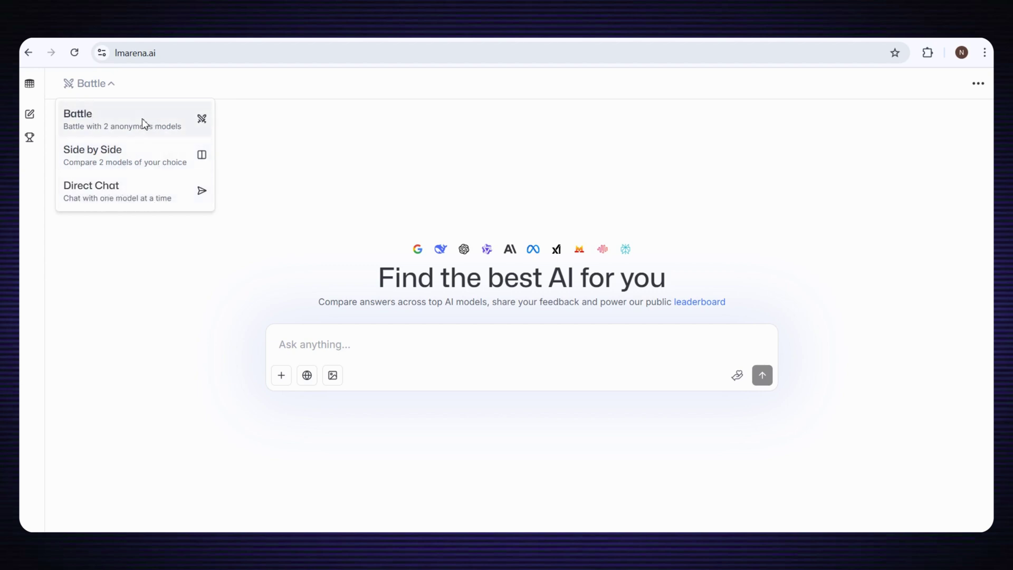
{"action": "left_click", "coordinate": [79, 196]}
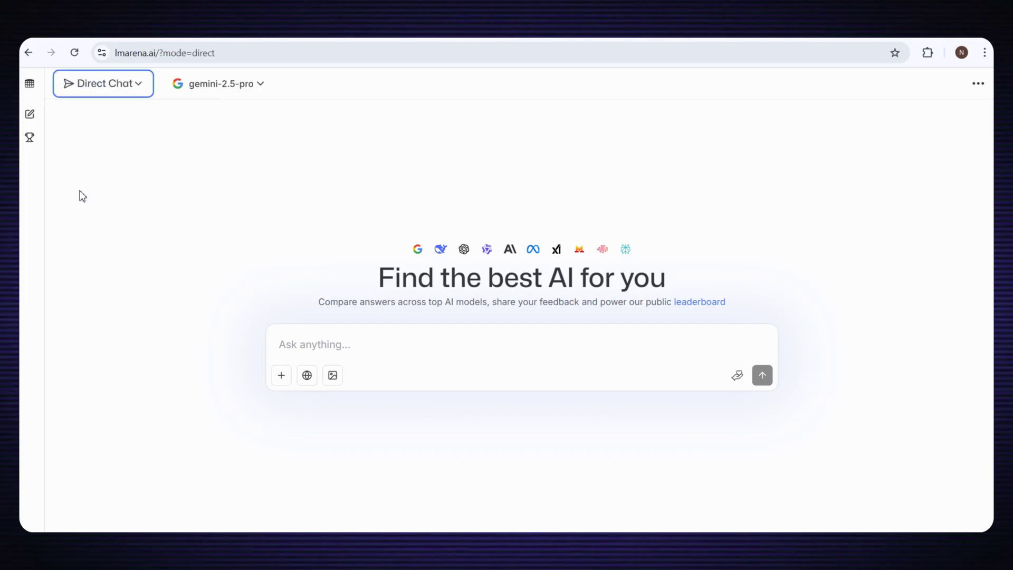
{"action": "left_click", "coordinate": [227, 85]}
{"action": "scroll", "coordinate": [190, 209], "scroll_direction": "down", "scroll_amount": 2}
{"action": "scroll", "coordinate": [199, 253], "scroll_direction": "down", "scroll_amount": 3}
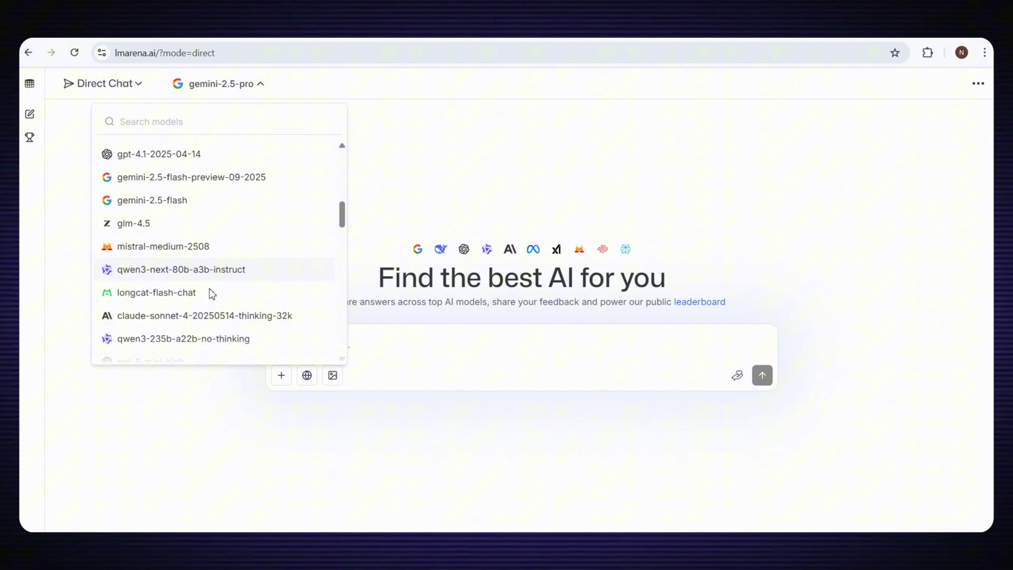
{"action": "scroll", "coordinate": [206, 309], "scroll_direction": "down", "scroll_amount": 2}
{"action": "scroll", "coordinate": [199, 321], "scroll_direction": "down", "scroll_amount": 2}
{"action": "scroll", "coordinate": [194, 321], "scroll_direction": "down", "scroll_amount": 2}
{"action": "scroll", "coordinate": [190, 326], "scroll_direction": "down", "scroll_amount": 3}
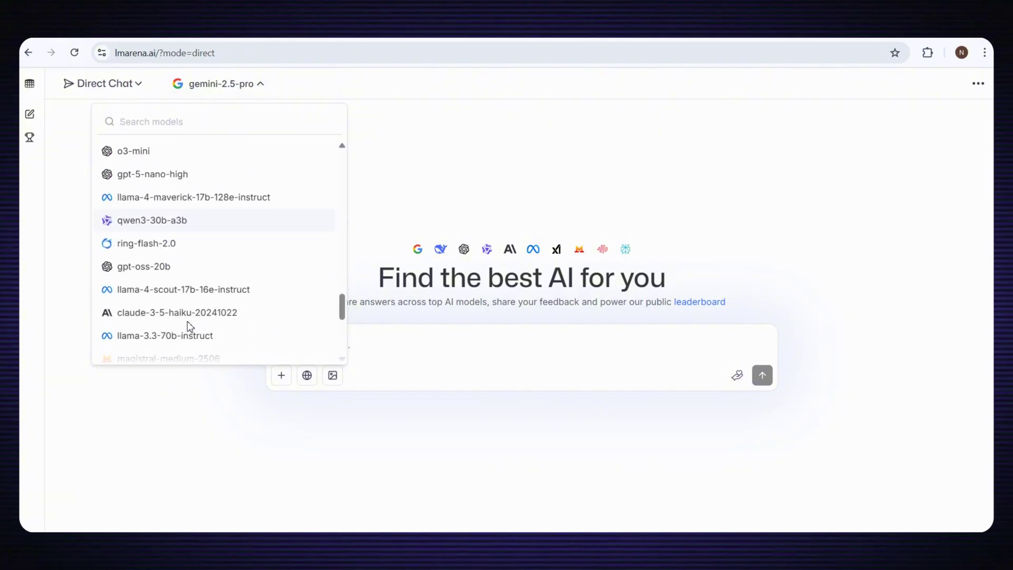
{"action": "scroll", "coordinate": [190, 329], "scroll_direction": "down", "scroll_amount": 3}
{"action": "scroll", "coordinate": [190, 332], "scroll_direction": "down", "scroll_amount": 3}
{"action": "scroll", "coordinate": [189, 331], "scroll_direction": "up", "scroll_amount": 2}
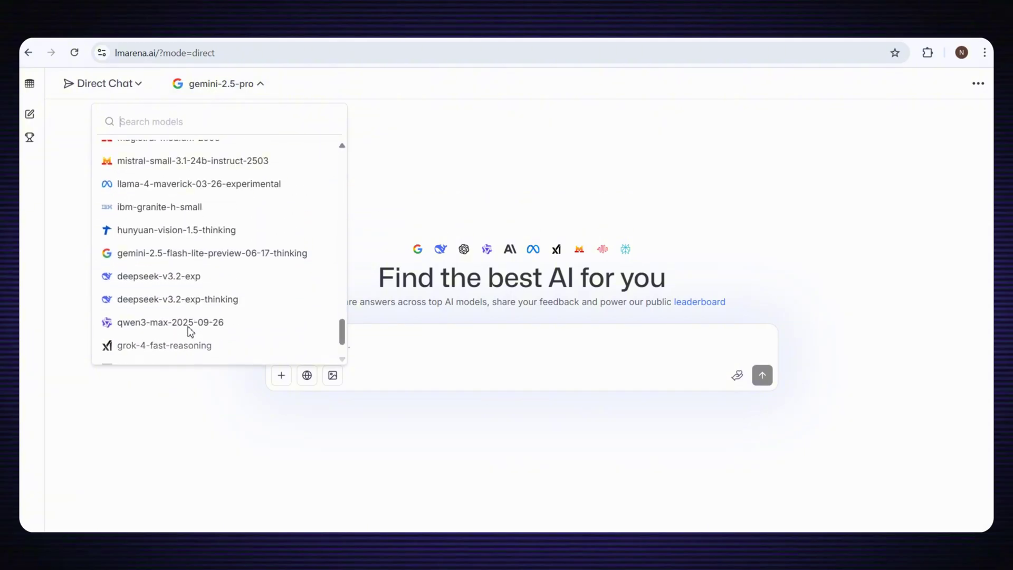
{"action": "scroll", "coordinate": [190, 333], "scroll_direction": "up", "scroll_amount": 3}
{"action": "scroll", "coordinate": [190, 332], "scroll_direction": "up", "scroll_amount": 3}
{"action": "scroll", "coordinate": [190, 333], "scroll_direction": "up", "scroll_amount": 3}
{"action": "scroll", "coordinate": [185, 316], "scroll_direction": "up", "scroll_amount": 5}
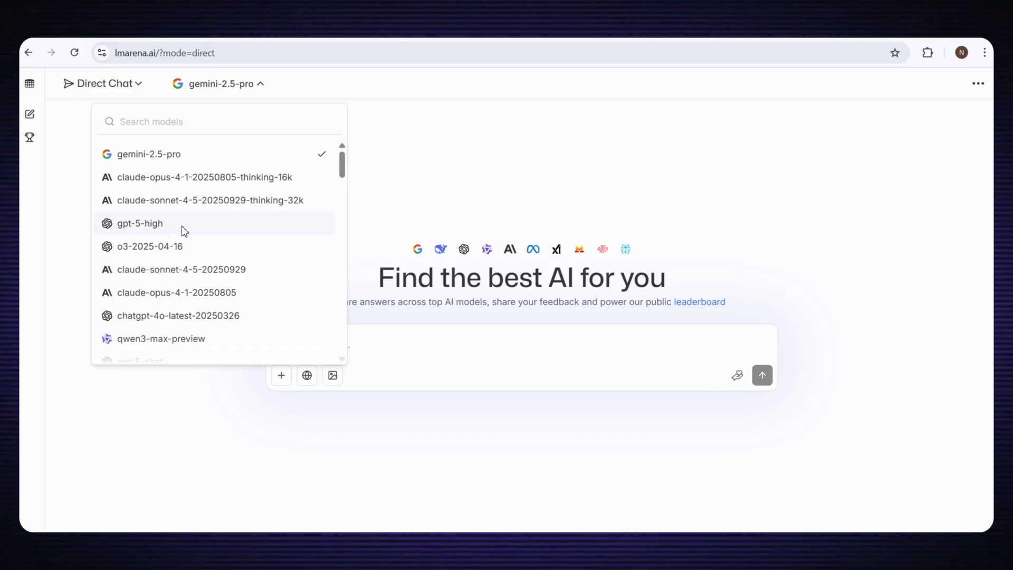
Have gpt-5-high write the scene-by-scene dark-forest cartoon short script with image prompts.
{"action": "left_click", "coordinate": [144, 229]}
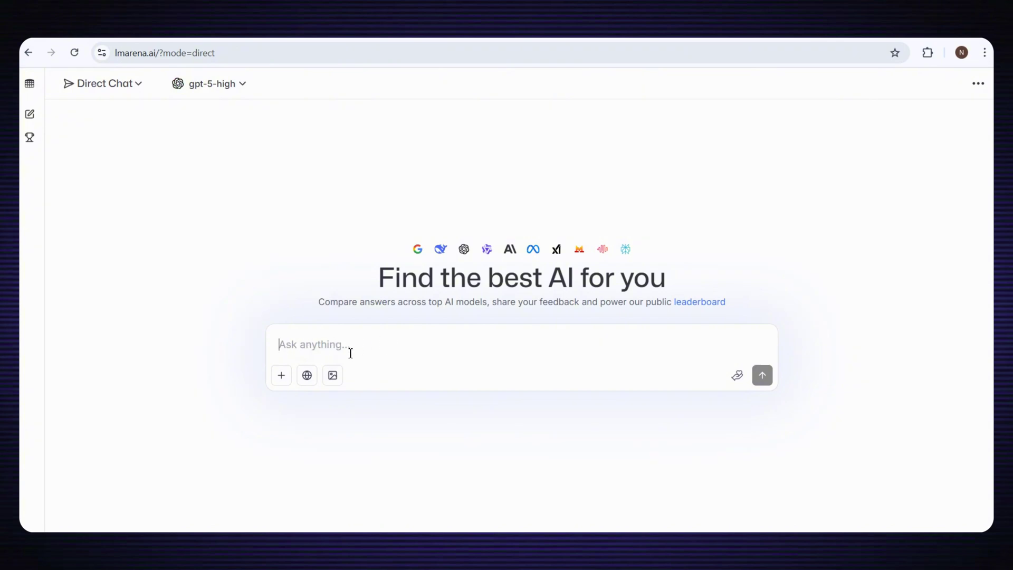
{"action": "type", "text": "create a youtube short-script about a cartoon story 3 friends in dark forest, it should be scene by scene and you also need to give me image prompts for each scene"}
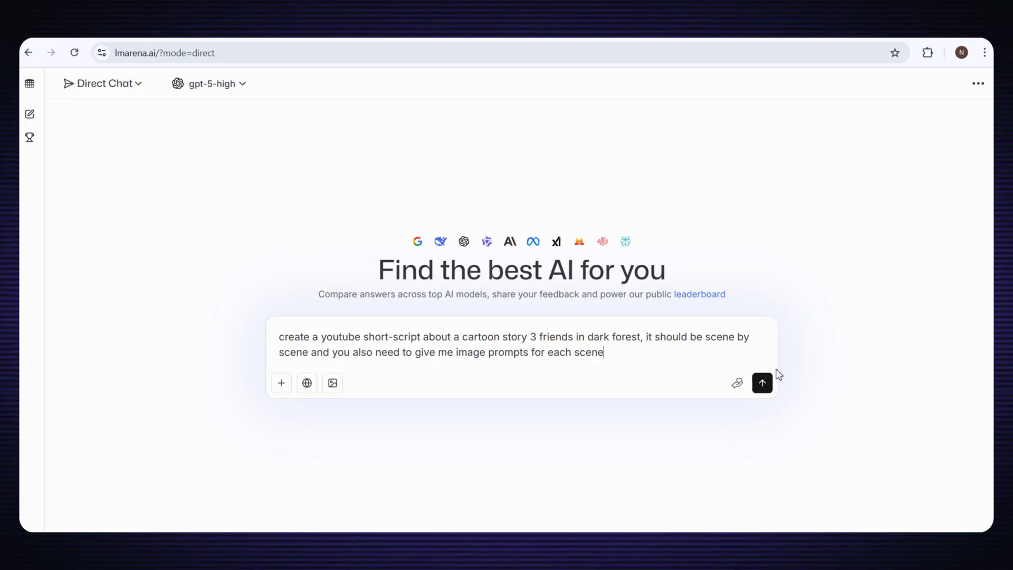
{"action": "left_click", "coordinate": [762, 382]}
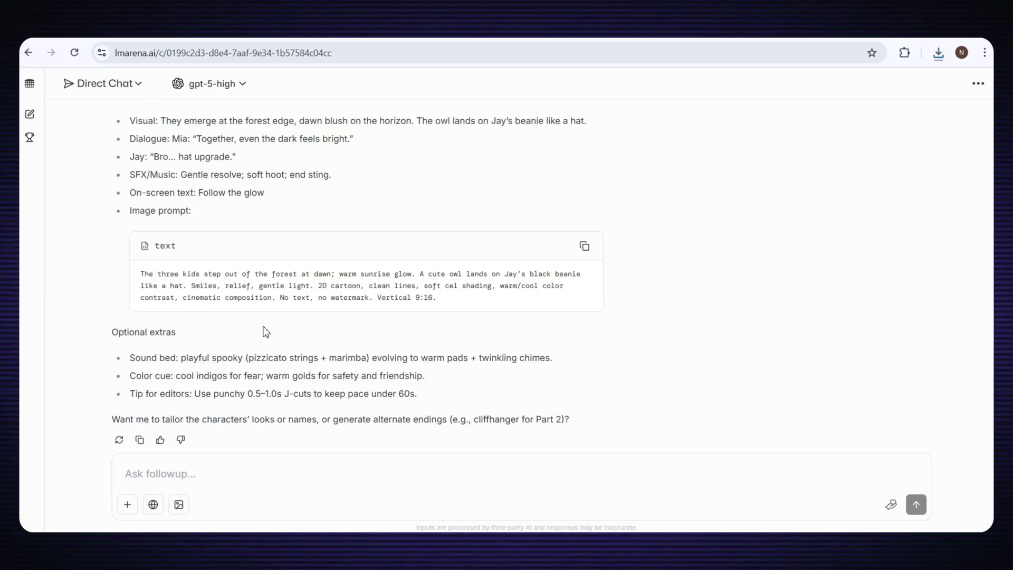
Attach the reference image and ask gpt-5-high for a prompt recreating that exact image and style.
{"action": "left_click", "coordinate": [128, 504]}
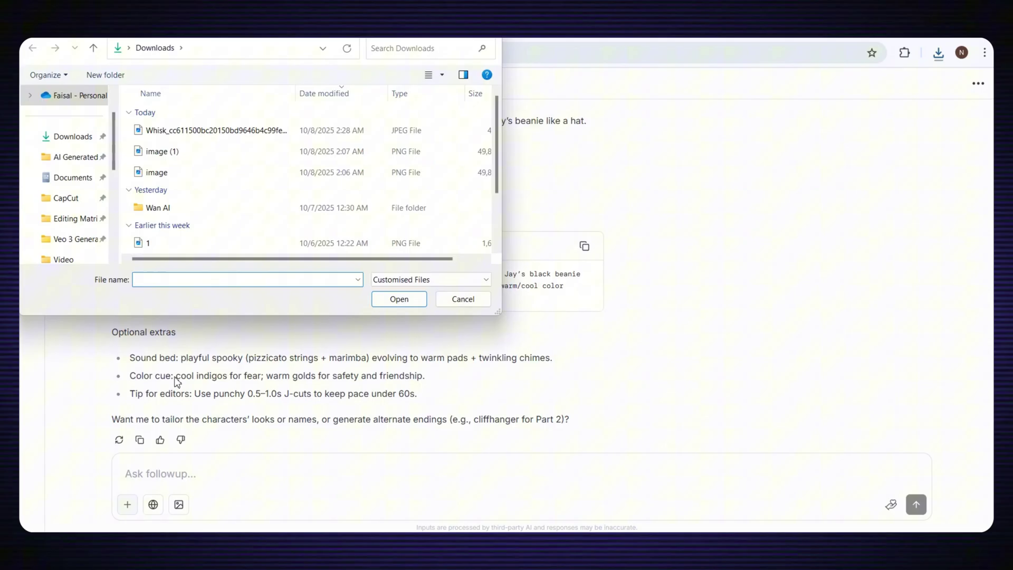
{"action": "double_click", "coordinate": [170, 130]}
{"action": "type", "text": "give me the image prompt to generate this exact same image with exact same style"}
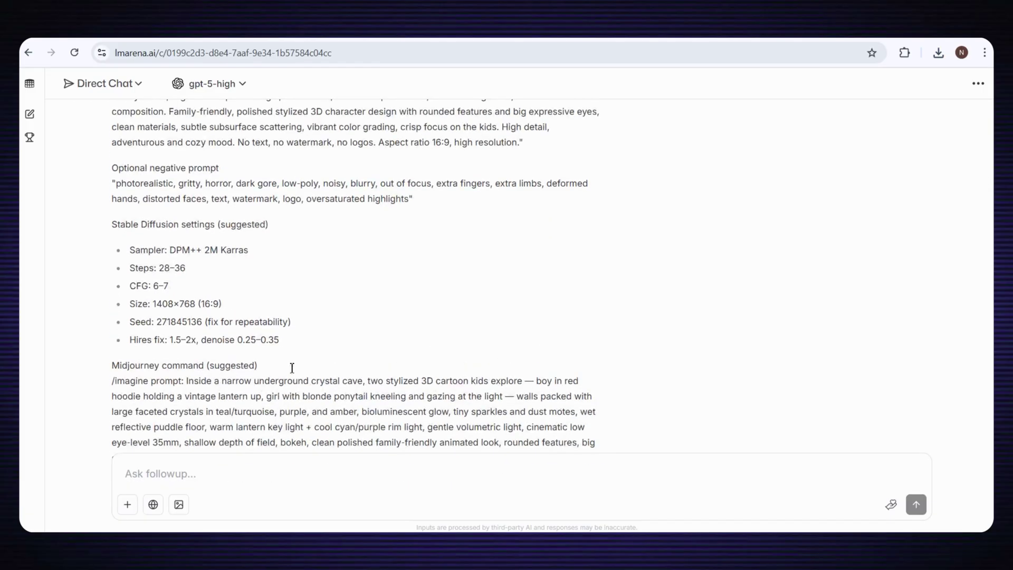
{"action": "scroll", "coordinate": [292, 367], "scroll_direction": "up", "scroll_amount": 1}
{"action": "scroll", "coordinate": [290, 371], "scroll_direction": "up", "scroll_amount": 2}
{"action": "scroll", "coordinate": [289, 371], "scroll_direction": "up", "scroll_amount": 1}
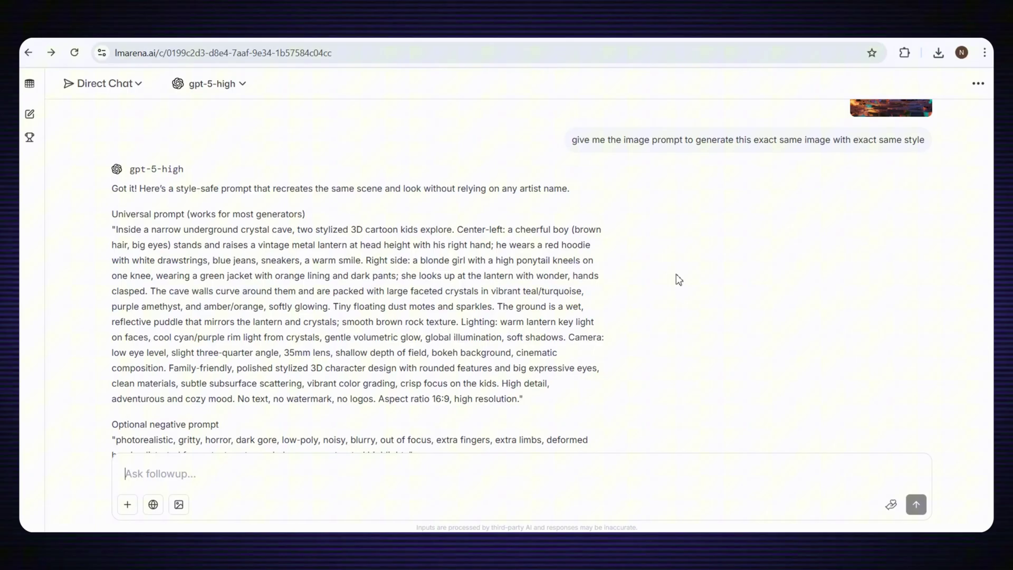
Copy the universal prompt and start a new image chat in Direct Chat mode.
{"action": "left_click_drag", "start_coordinate": [113, 230], "coordinate": [546, 403]}
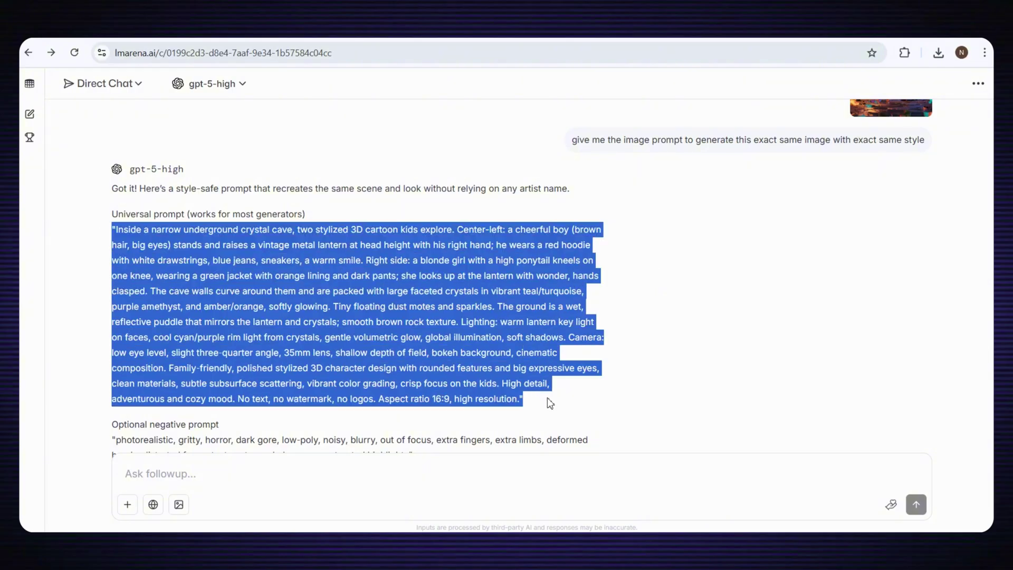
{"action": "left_click", "coordinate": [178, 504]}
{"action": "left_click", "coordinate": [624, 333]}
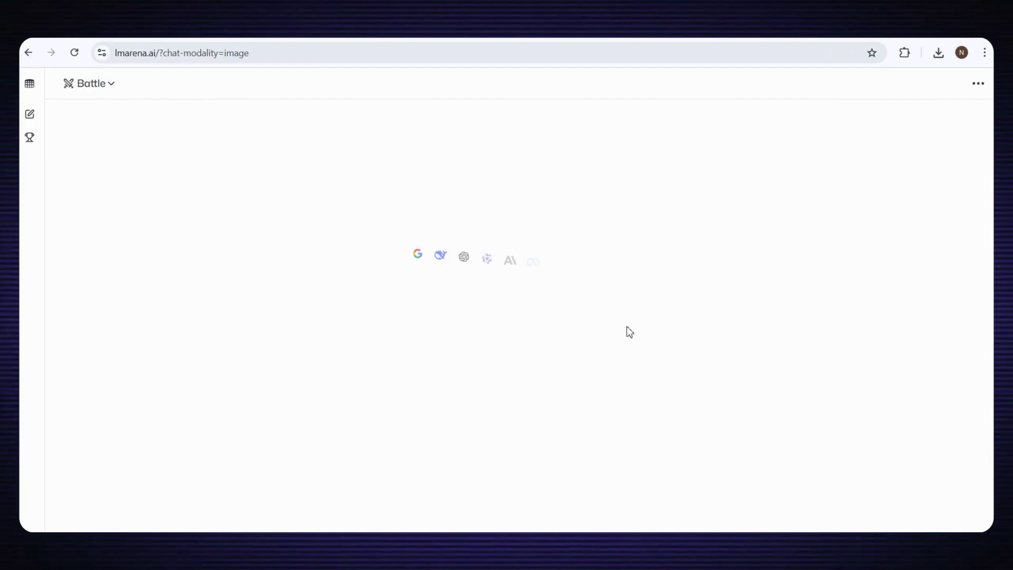
{"action": "left_click", "coordinate": [95, 83]}
{"action": "left_click", "coordinate": [93, 194]}
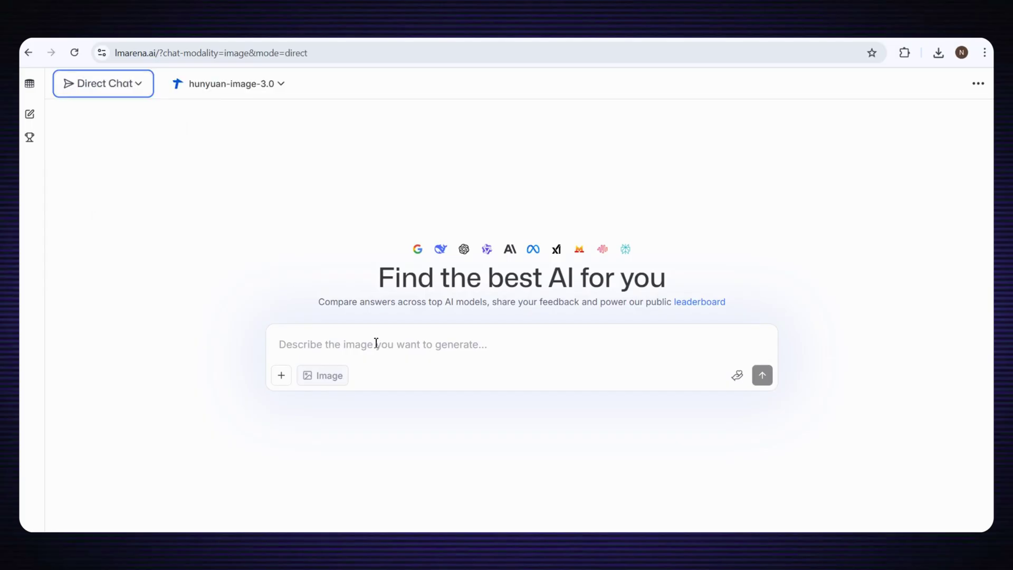
Generate the crystal-cave scene of the two lantern-carrying kids with gpt-image-1 and view it full size.
{"action": "left_click", "coordinate": [230, 84]}
{"action": "scroll", "coordinate": [287, 273], "scroll_direction": "down", "scroll_amount": 3}
{"action": "scroll", "coordinate": [183, 285], "scroll_direction": "down", "scroll_amount": 1}
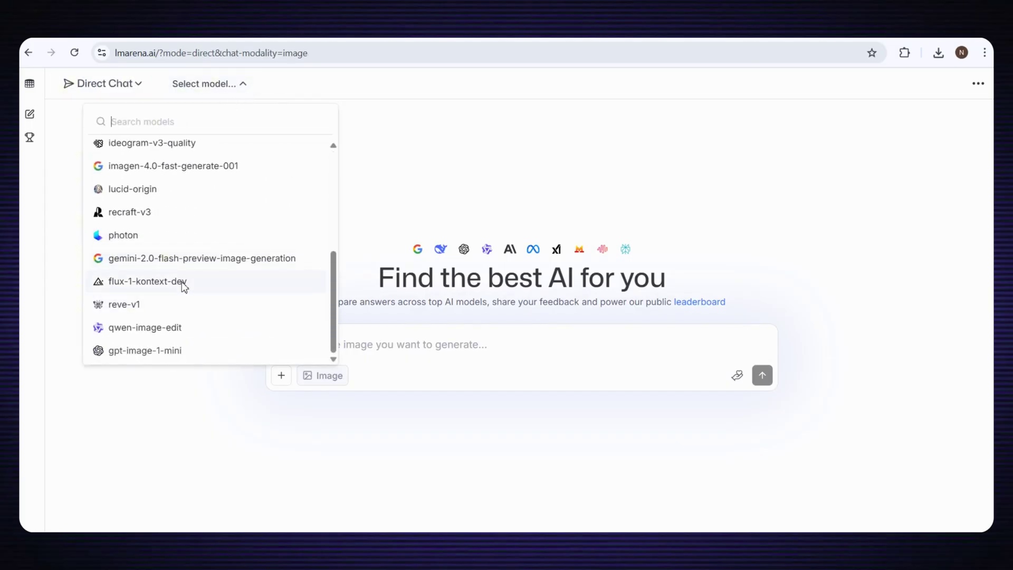
{"action": "scroll", "coordinate": [150, 351], "scroll_direction": "up", "scroll_amount": 3}
{"action": "scroll", "coordinate": [119, 224], "scroll_direction": "up", "scroll_amount": 2}
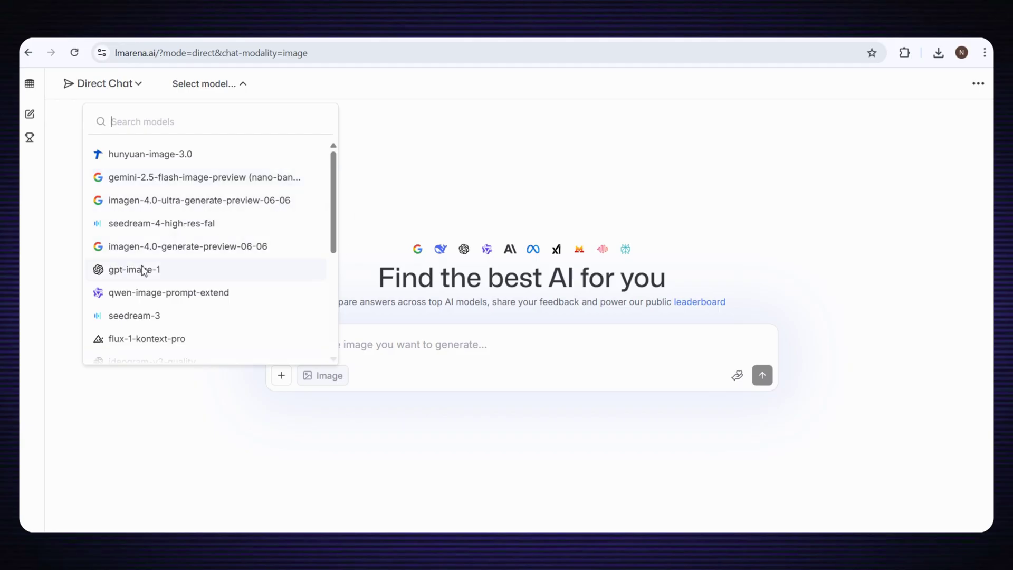
{"action": "left_click", "coordinate": [117, 273]}
{"action": "key", "text": "ctrl+v"}
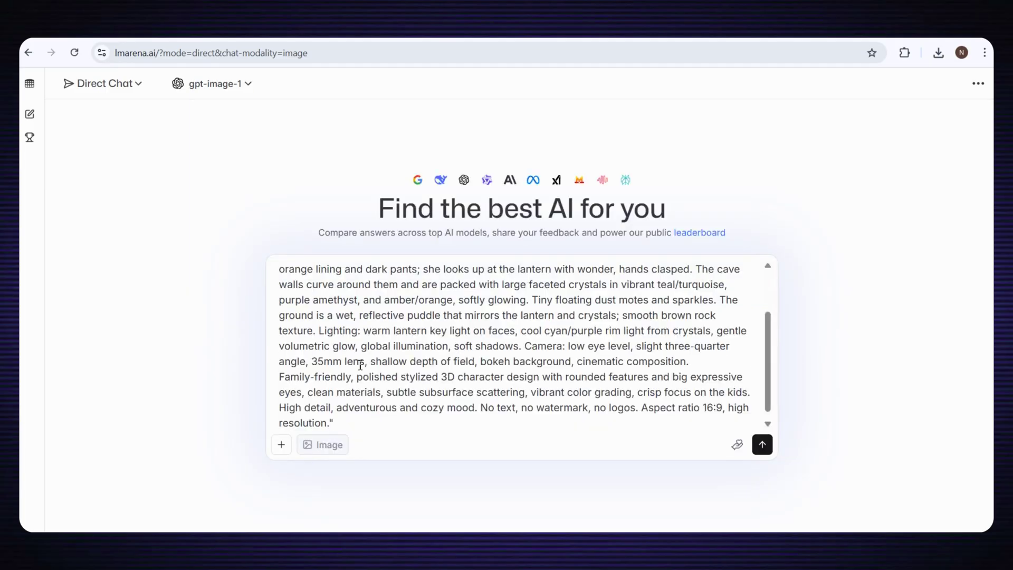
{"action": "left_click", "coordinate": [765, 443]}
{"action": "left_click", "coordinate": [241, 310]}
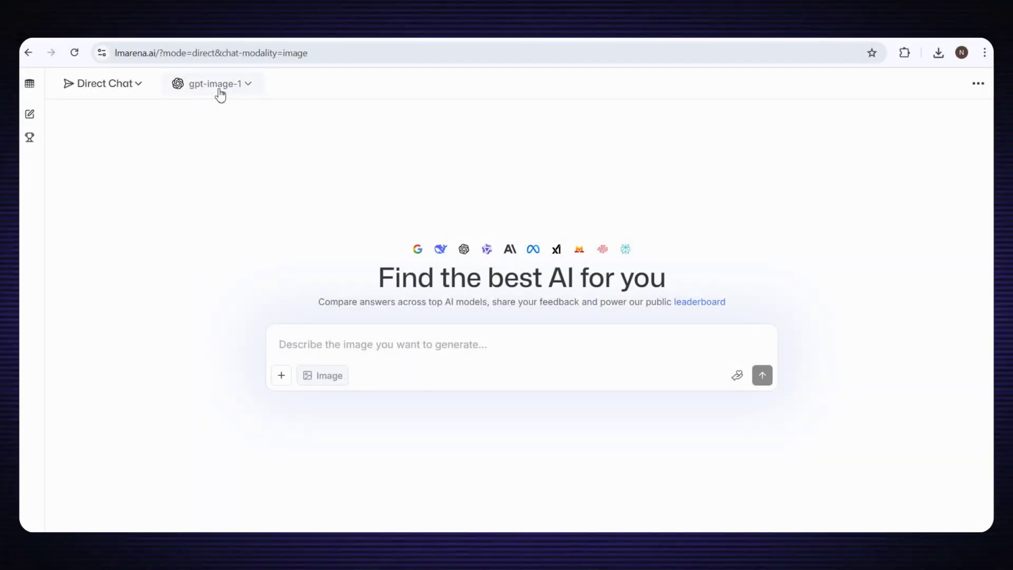
Generate the realistic balcony portrait overlooking white houses with seedream-4-high-res-fal.
{"action": "left_click", "coordinate": [218, 85]}
{"action": "left_click", "coordinate": [159, 224]}
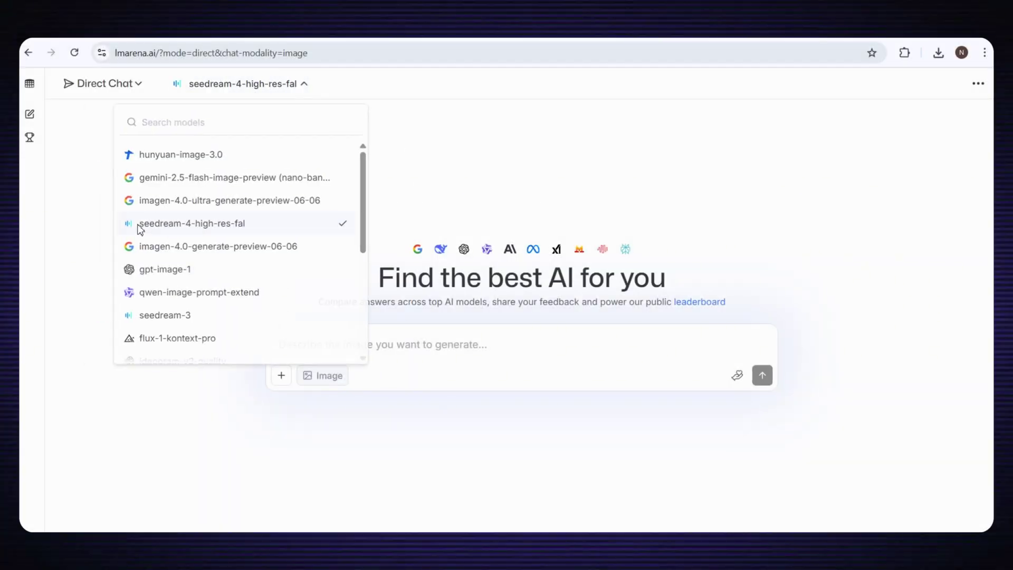
{"action": "type", "text": "Ultra-realistic image of a beautiful 32-year-old Asian woman standing on a balcony in the morning, looking confidently toward the camera. She has smooth, natural skin with realistic texture (not plastic) and a warm, expressive face. The balcony is surrounded by lush green plants and overlooks white modern houses, creating a bright and refreshing atmosphere. Sunlight gently highlights her hair and skin, giving a cinematic and luxurious feel. A soft breeze adds natural movement to her hair and clothes."}
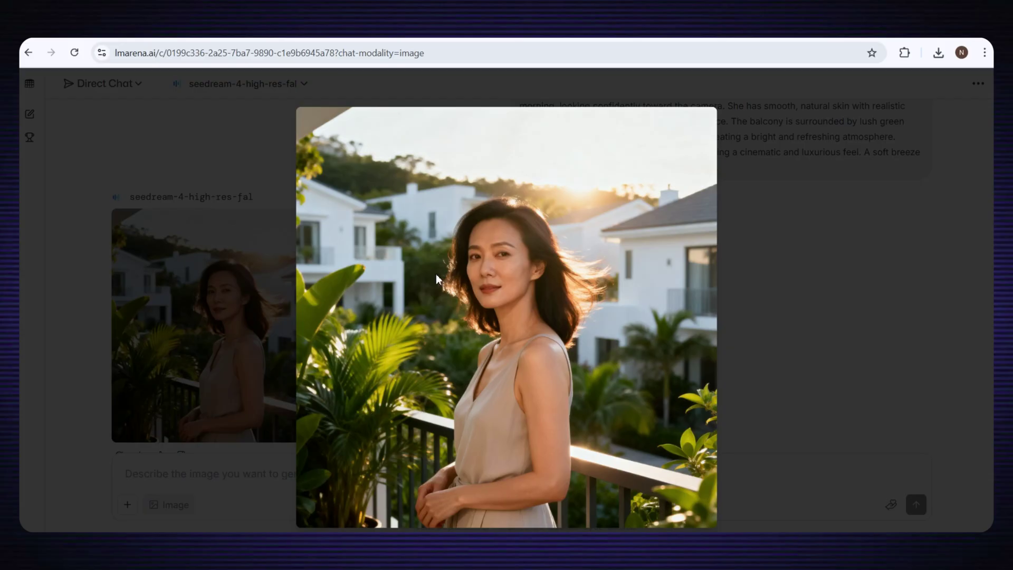
{"action": "left_click", "coordinate": [777, 277]}
{"action": "scroll", "coordinate": [174, 386], "scroll_direction": "down", "scroll_amount": 1}
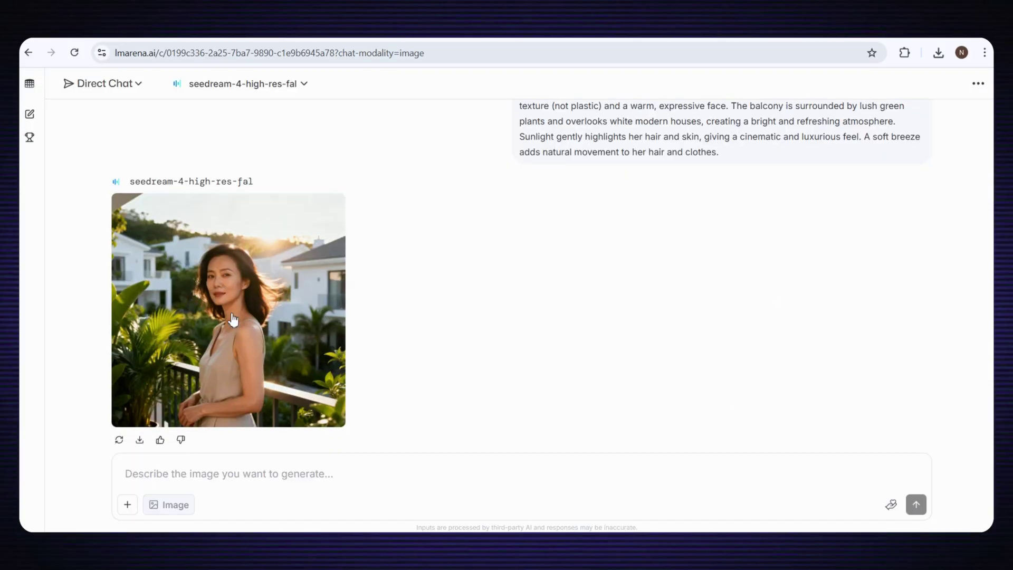
{"action": "type", "text": "turn this image into an anime style image"}
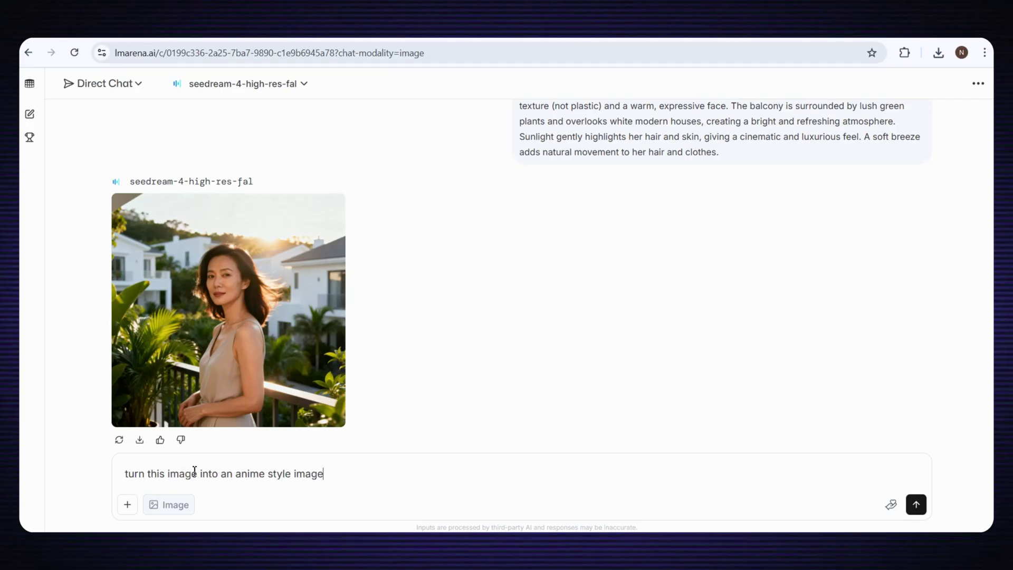
Have seedream-4-high-res-fal redo the balcony portrait in anime style and view the result.
{"action": "key", "text": "Return"}
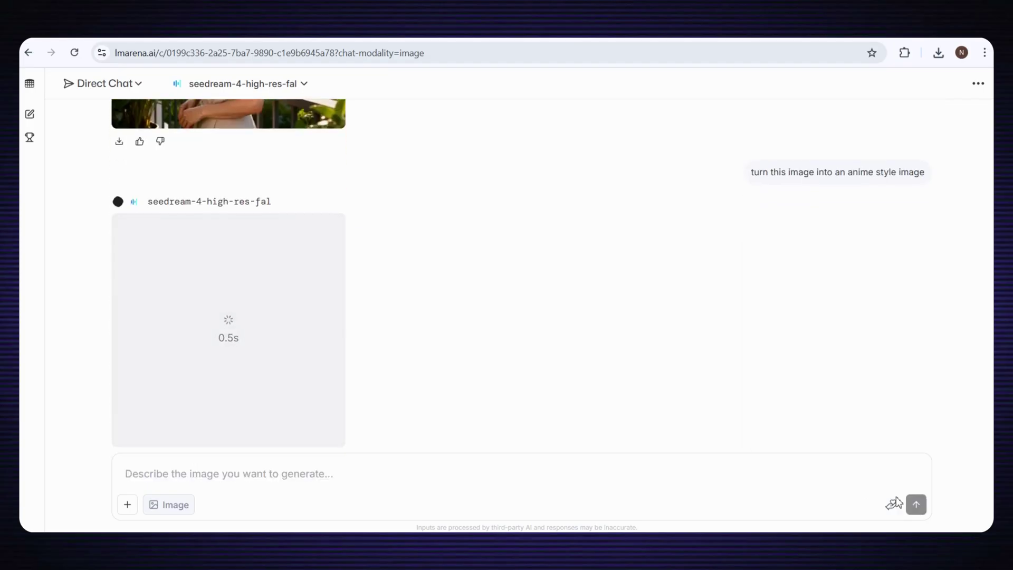
{"action": "left_click", "coordinate": [266, 364]}
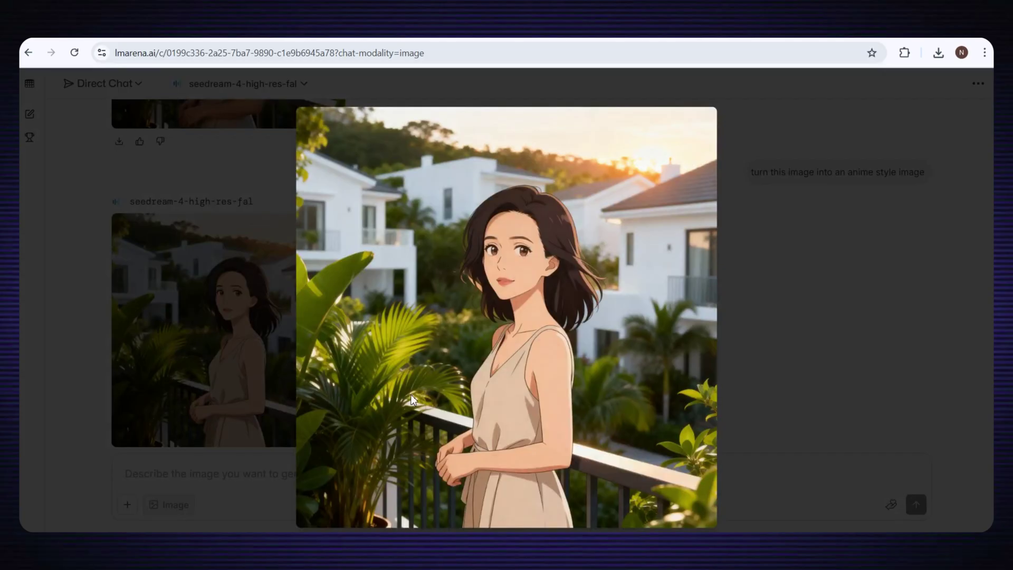
{"action": "left_click", "coordinate": [755, 372]}
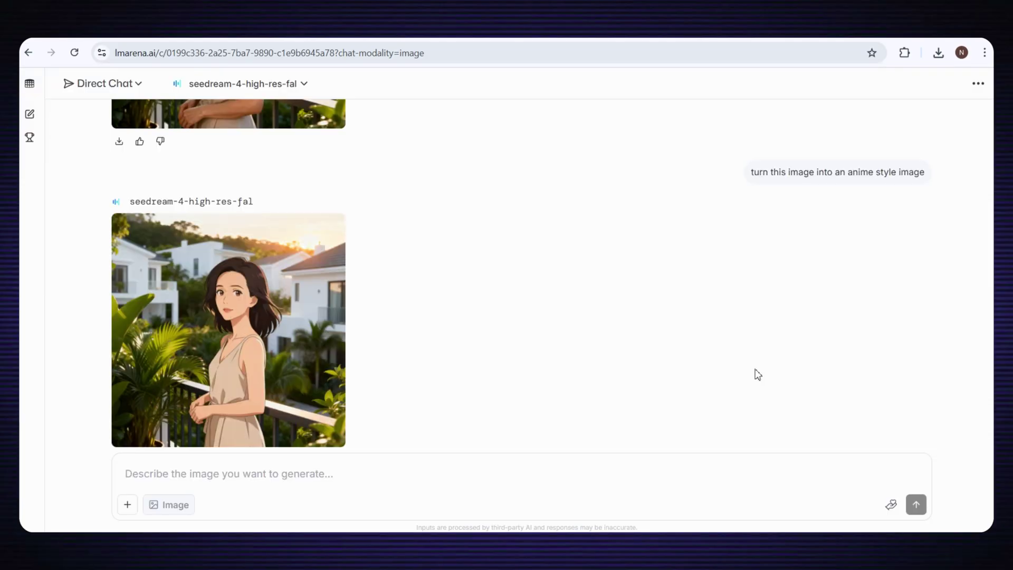
{"action": "scroll", "coordinate": [244, 327], "scroll_direction": "up", "scroll_amount": 2}
{"action": "scroll", "coordinate": [222, 269], "scroll_direction": "up", "scroll_amount": 1}
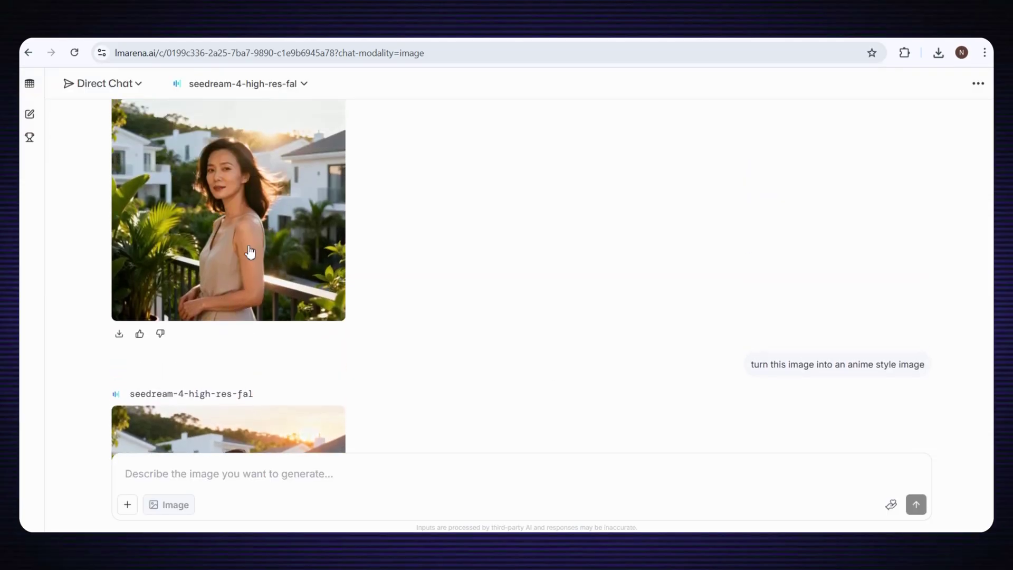
{"action": "scroll", "coordinate": [250, 252], "scroll_direction": "down", "scroll_amount": 2}
{"action": "scroll", "coordinate": [254, 261], "scroll_direction": "down", "scroll_amount": 1}
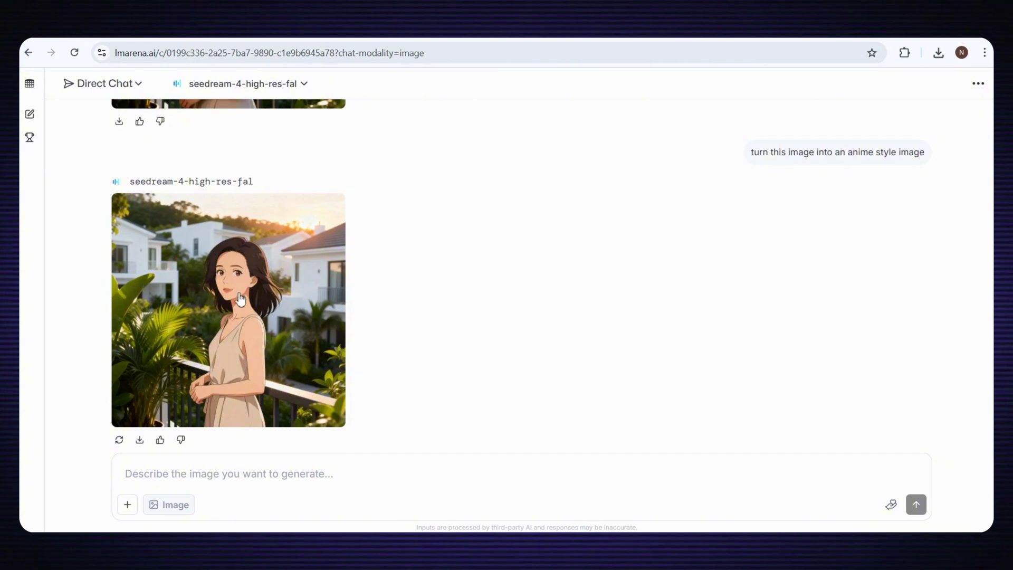
{"action": "scroll", "coordinate": [233, 311], "scroll_direction": "up", "scroll_amount": 2}
{"action": "scroll", "coordinate": [231, 310], "scroll_direction": "up", "scroll_amount": 2}
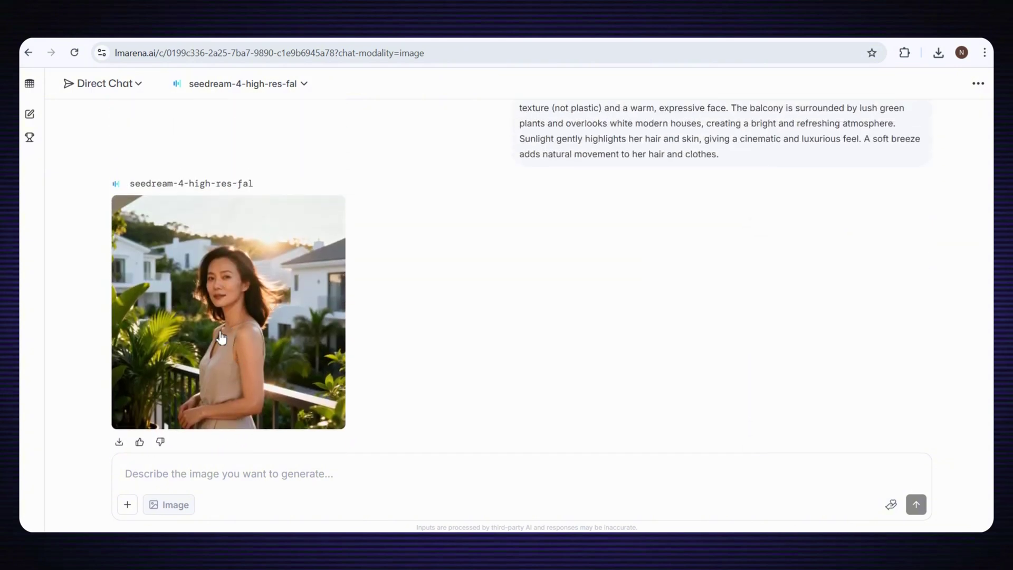
{"action": "scroll", "coordinate": [229, 307], "scroll_direction": "down", "scroll_amount": 1}
{"action": "scroll", "coordinate": [227, 307], "scroll_direction": "down", "scroll_amount": 3}
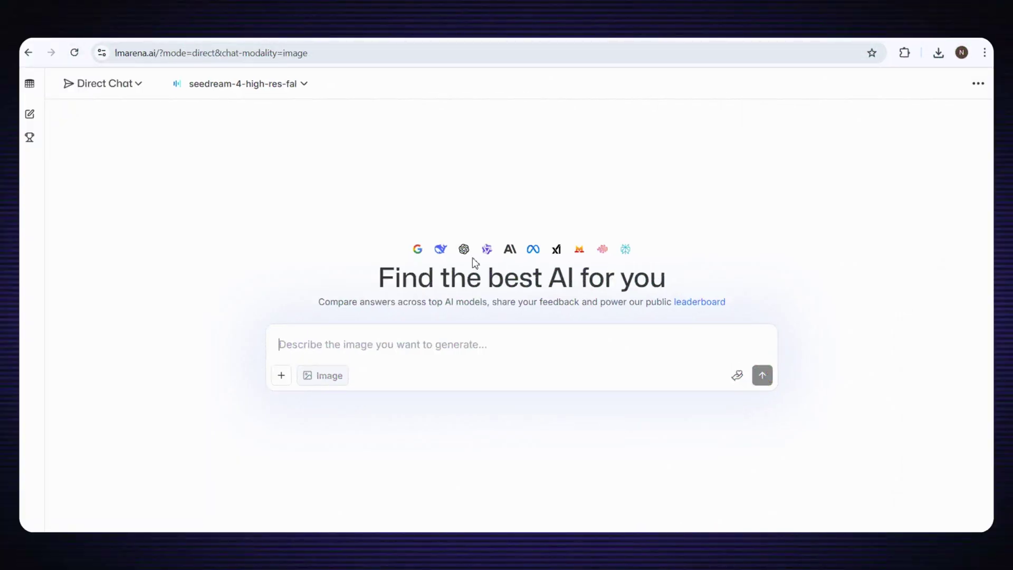
With nano-banana, turn the attached baby photo into a baby in a Superman costume and view it.
{"action": "left_click", "coordinate": [230, 86]}
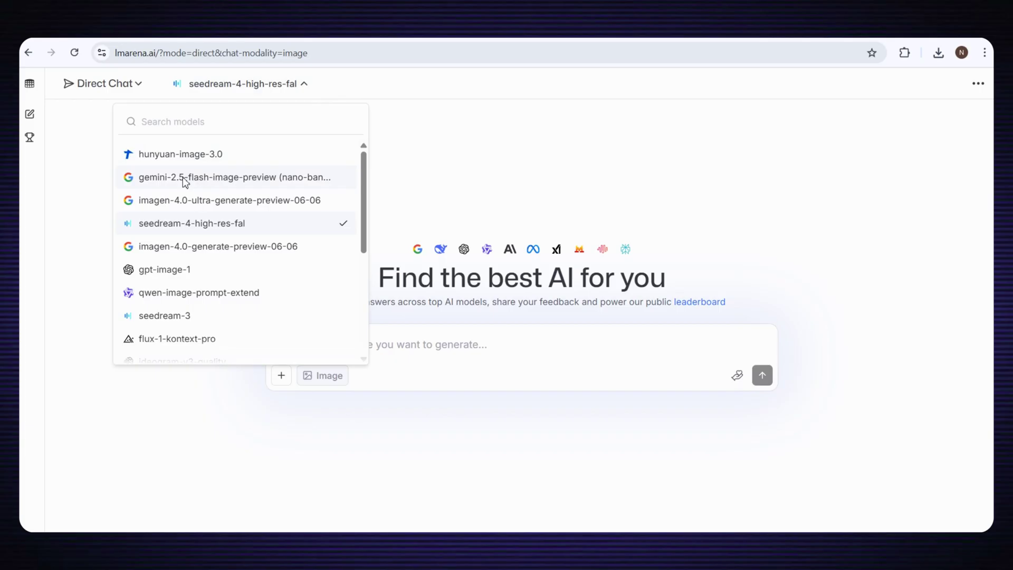
{"action": "left_click", "coordinate": [283, 179]}
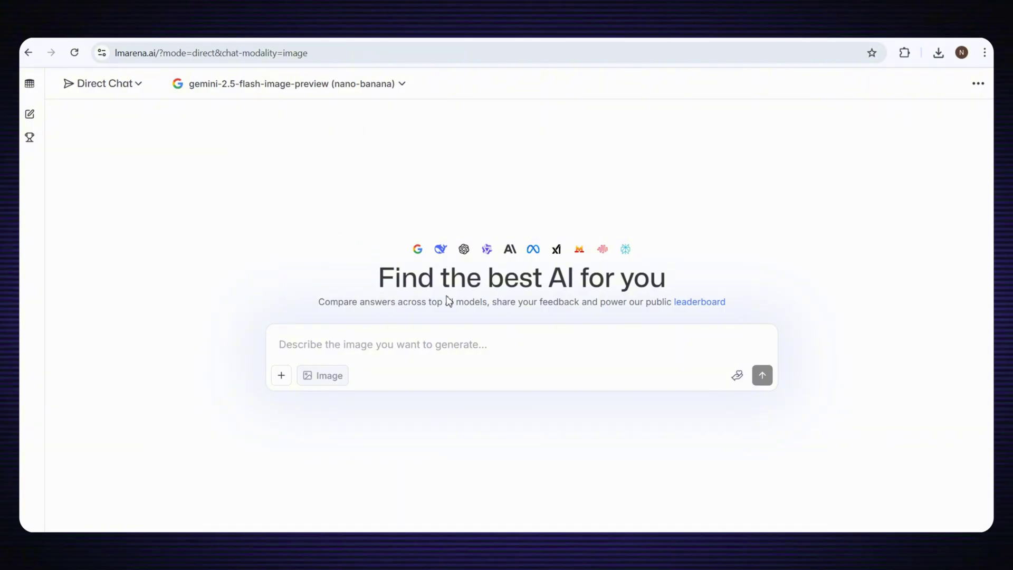
{"action": "left_click", "coordinate": [282, 375]}
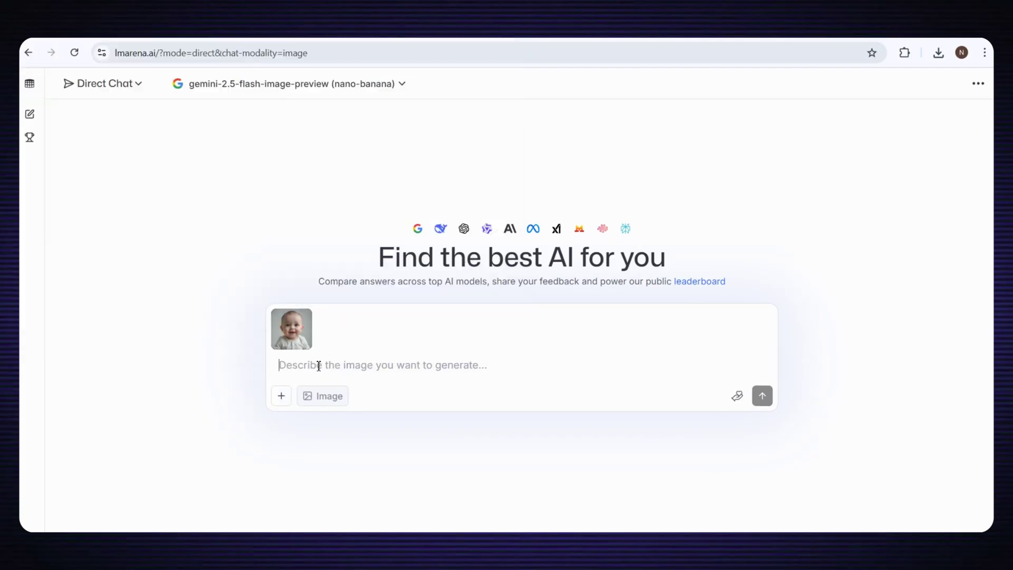
{"action": "type", "text": "The baby is dressed as superman."}
{"action": "key", "text": "Return"}
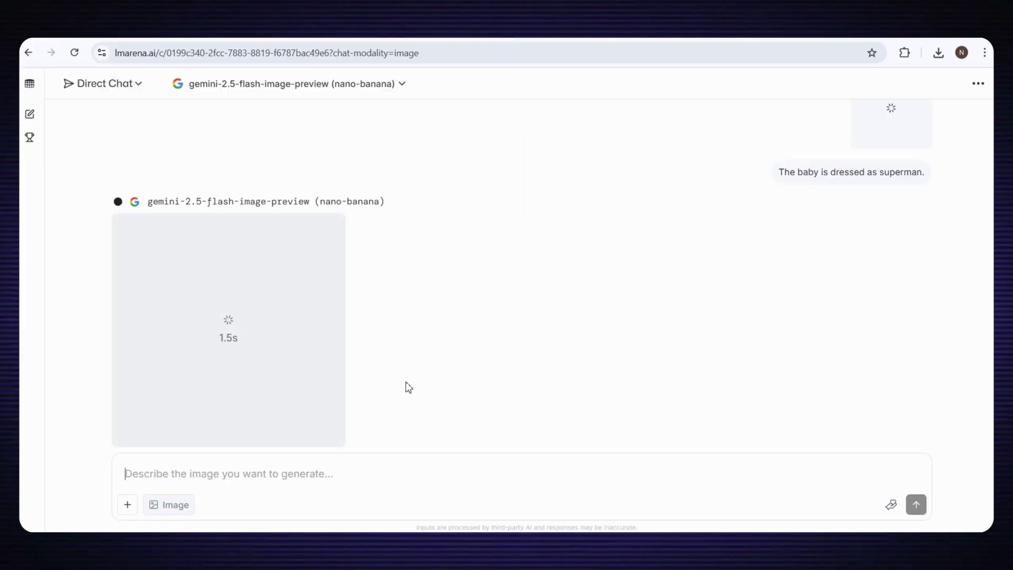
{"action": "left_click", "coordinate": [256, 326]}
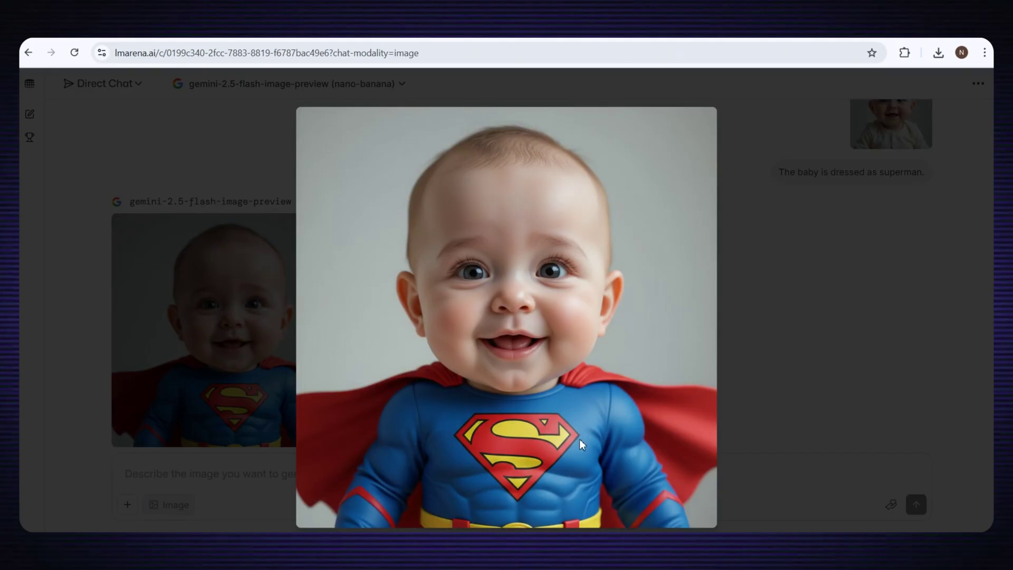
{"action": "left_click", "coordinate": [785, 398]}
{"action": "scroll", "coordinate": [247, 388], "scroll_direction": "up", "scroll_amount": 1}
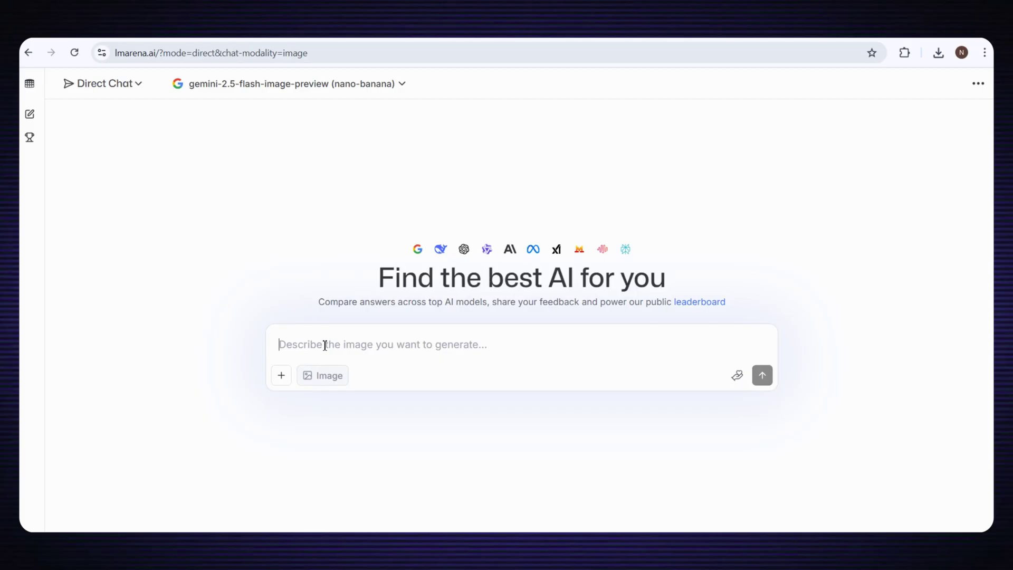
Attach the seedream portrait and swap the woman's balcony background for green hills and blue sky.
{"action": "left_click", "coordinate": [281, 376]}
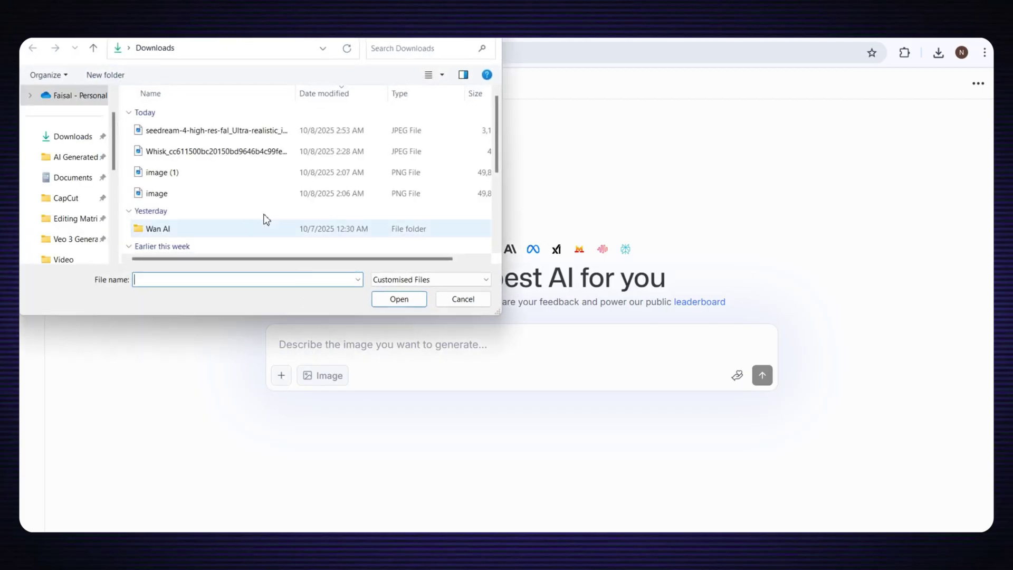
{"action": "left_click", "coordinate": [188, 132]}
{"action": "left_click", "coordinate": [392, 299]}
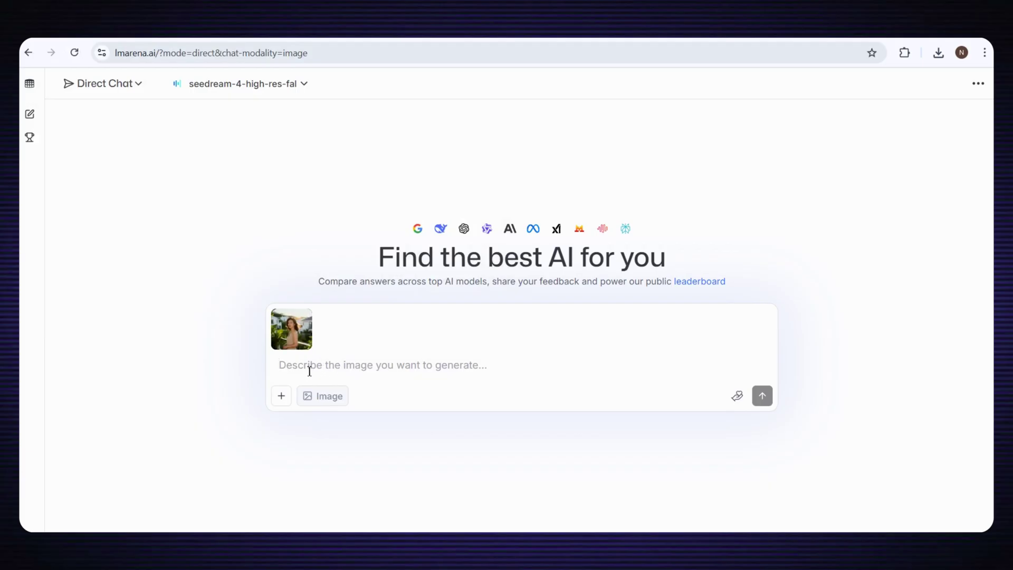
{"action": "type", "text": "Keep the same 32-year-old beautiful Asian woman exactly as she is — same pose, same lighting, same expression, and same realistic skin texture. Only change the background to a stunning scenic view. Replace the balcony view with a beautiful landscape of green hills, blue sky, and soft morning sunlight. The overall mood should feel fresh, peaceful, and cinematic, with natural colors and depth that make the scene look ultra-realistic."}
{"action": "key", "text": "Return"}
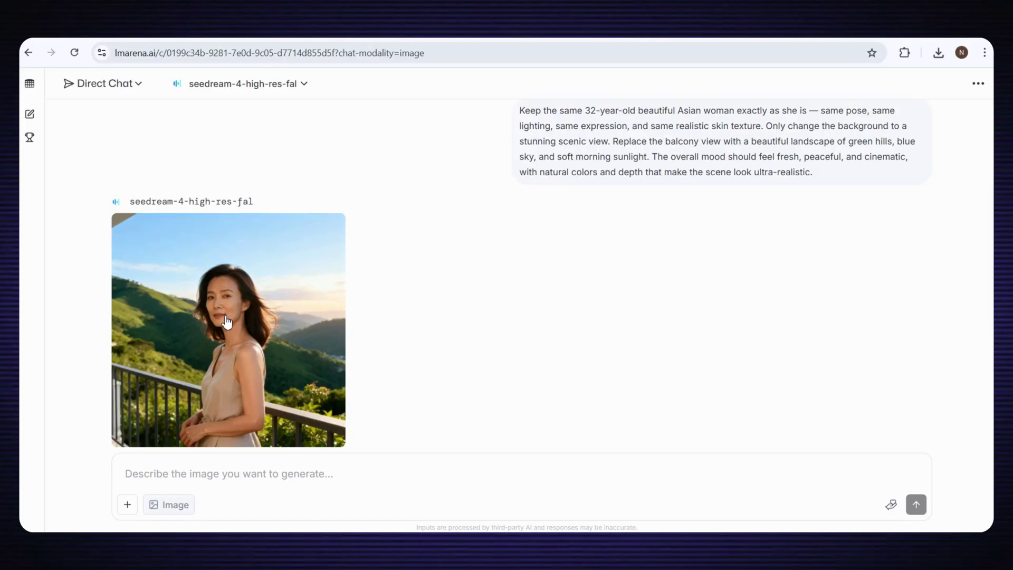
{"action": "left_click", "coordinate": [225, 321]}
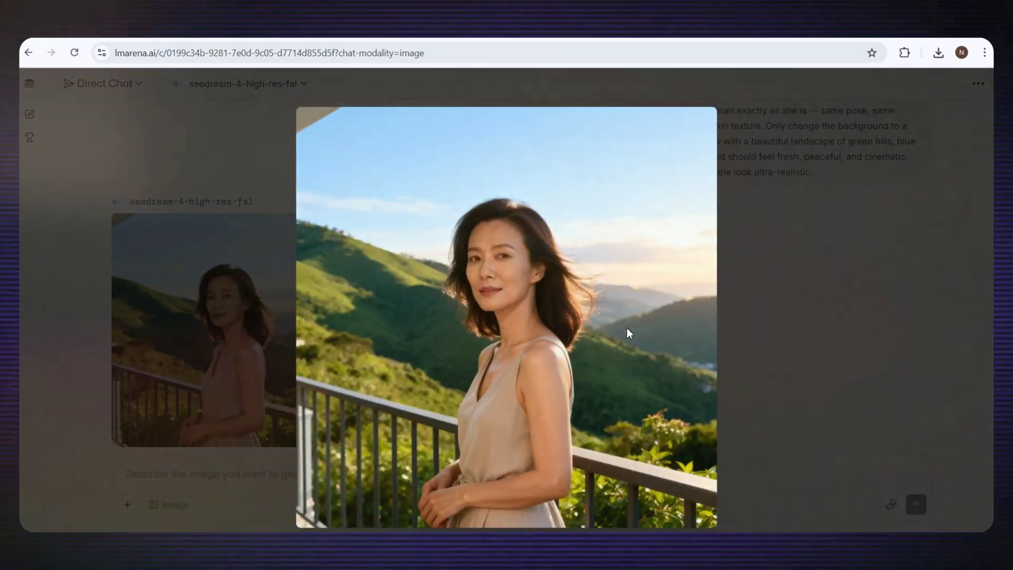
{"action": "left_click", "coordinate": [249, 472]}
Generate the same woman in a new pose on a rooftop terrace and view the result.
{"action": "type", "text": "Keep the same 32-year-old beautiful Asian woman with the same face, hairstyle, and realistic natural skin texture. Change her pose and camera angle to create a fresh look — she is now sitting or leaning casually on a stylish outdoor balcony or rooftop terrace. Update the environment to show a bright, open view with greenery, modern buildings, and soft sunlight. The lighting should stay warm and natural, highlighting her features. Keep the mood elegant, relaxed, and cinematic."}
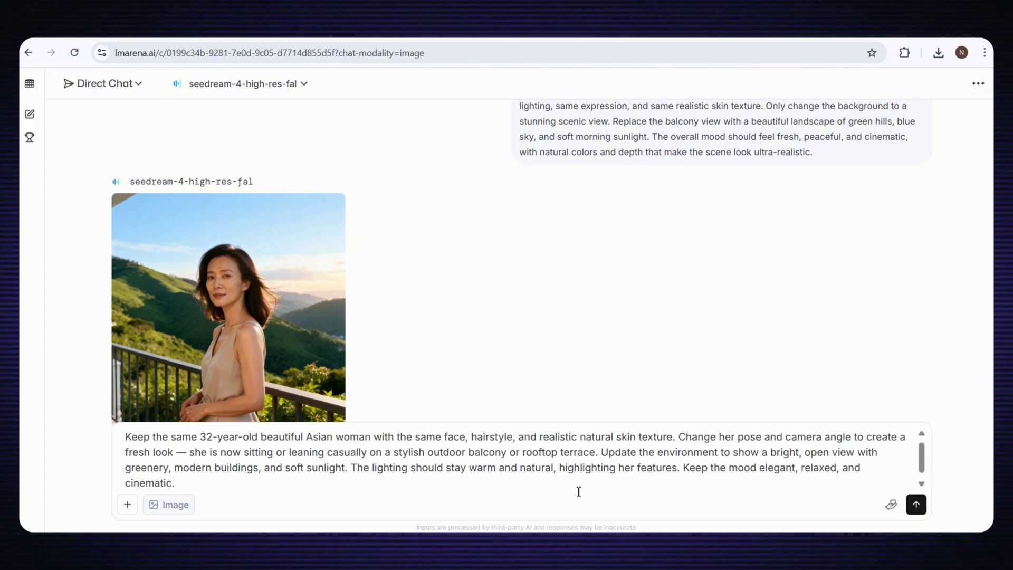
{"action": "left_click", "coordinate": [916, 504]}
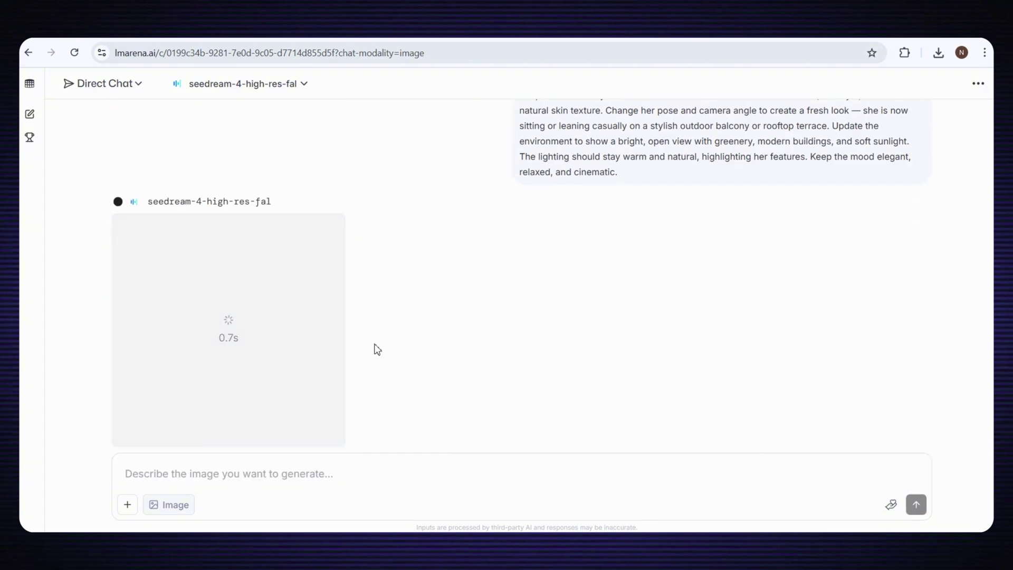
{"action": "left_click", "coordinate": [287, 306]}
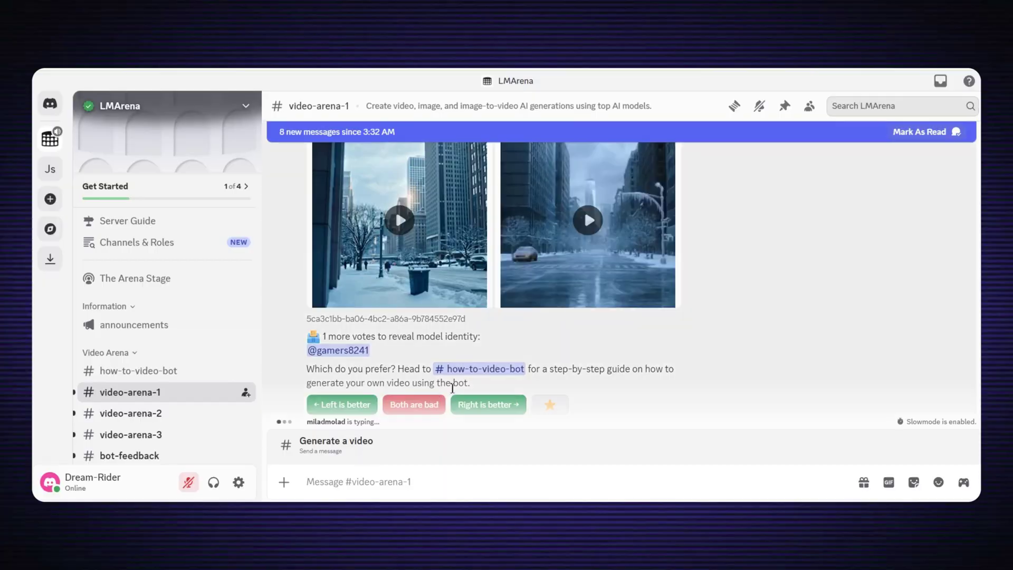
{"action": "scroll", "coordinate": [429, 336], "scroll_direction": "up", "scroll_amount": 5}
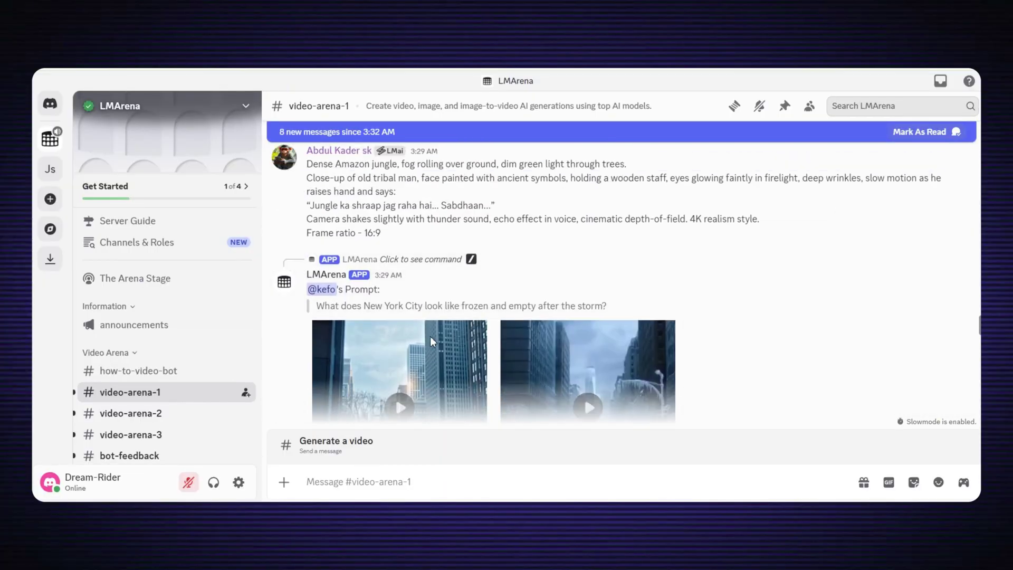
{"action": "scroll", "coordinate": [430, 336], "scroll_direction": "down", "scroll_amount": 3}
{"action": "scroll", "coordinate": [416, 332], "scroll_direction": "up", "scroll_amount": 3}
{"action": "scroll", "coordinate": [415, 331], "scroll_direction": "down", "scroll_amount": 5}
{"action": "scroll", "coordinate": [451, 319], "scroll_direction": "down", "scroll_amount": 4}
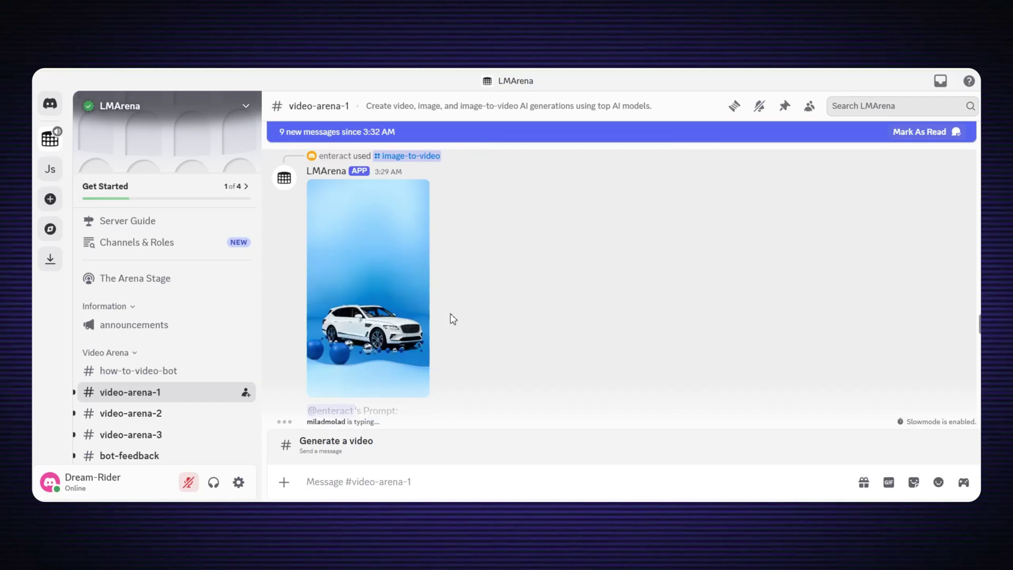
{"action": "scroll", "coordinate": [451, 318], "scroll_direction": "down", "scroll_amount": 5}
{"action": "scroll", "coordinate": [466, 312], "scroll_direction": "down", "scroll_amount": 5}
{"action": "scroll", "coordinate": [475, 305], "scroll_direction": "up", "scroll_amount": 1}
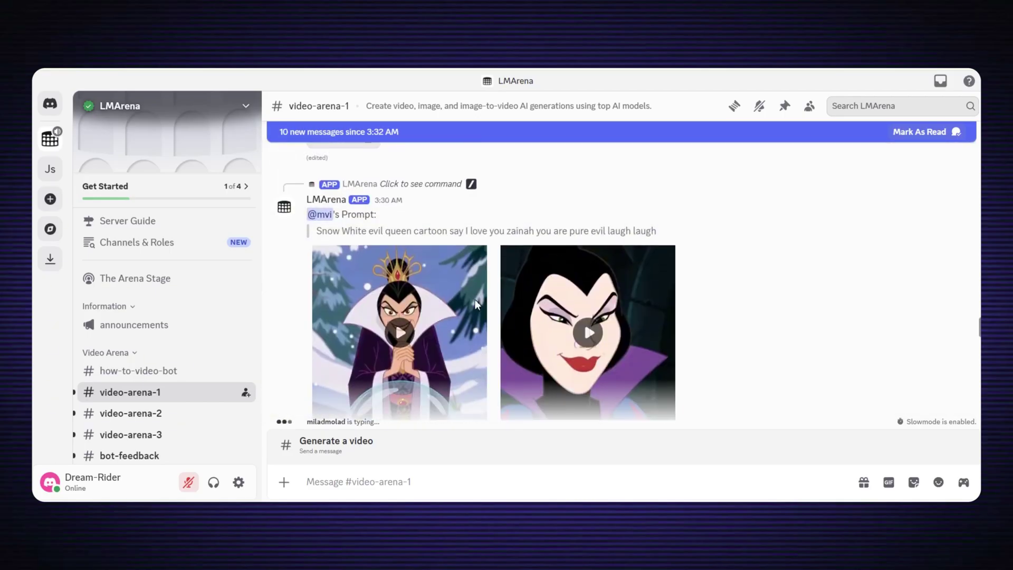
{"action": "scroll", "coordinate": [388, 227], "scroll_direction": "down", "scroll_amount": 5}
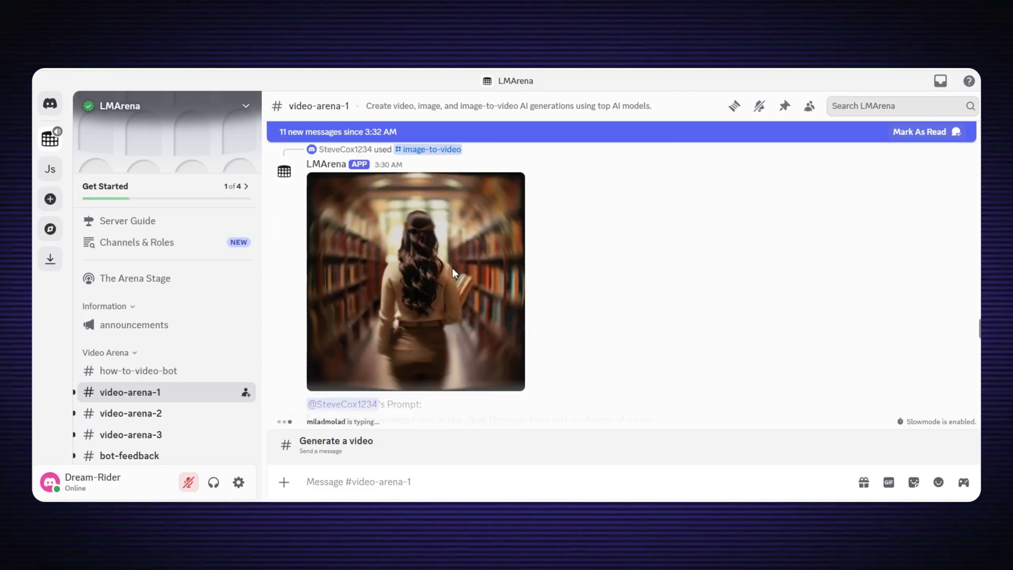
{"action": "scroll", "coordinate": [452, 268], "scroll_direction": "down", "scroll_amount": 3}
{"action": "scroll", "coordinate": [432, 298], "scroll_direction": "down", "scroll_amount": 1}
{"action": "scroll", "coordinate": [432, 296], "scroll_direction": "down", "scroll_amount": 4}
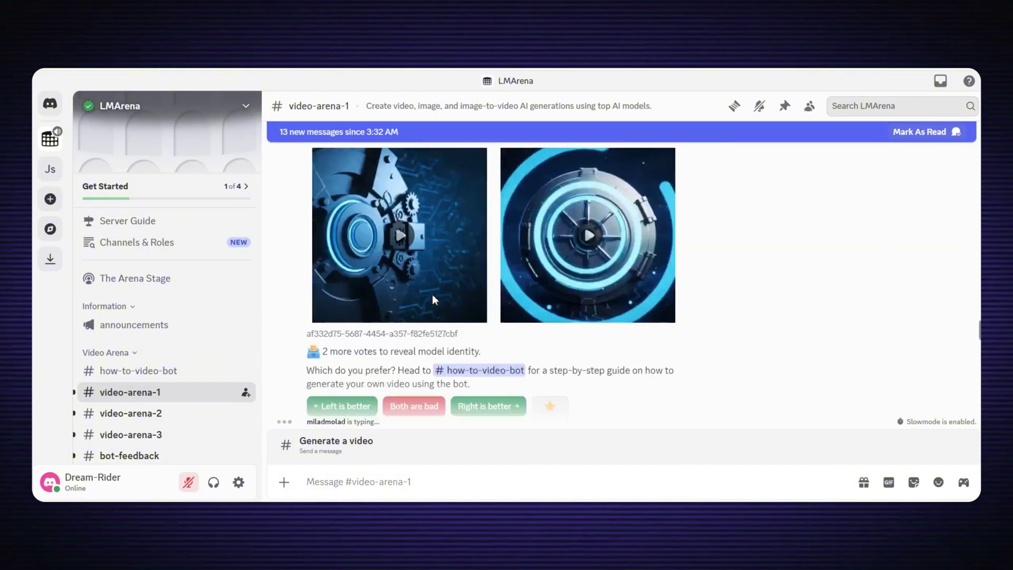
{"action": "scroll", "coordinate": [467, 289], "scroll_direction": "down", "scroll_amount": 1}
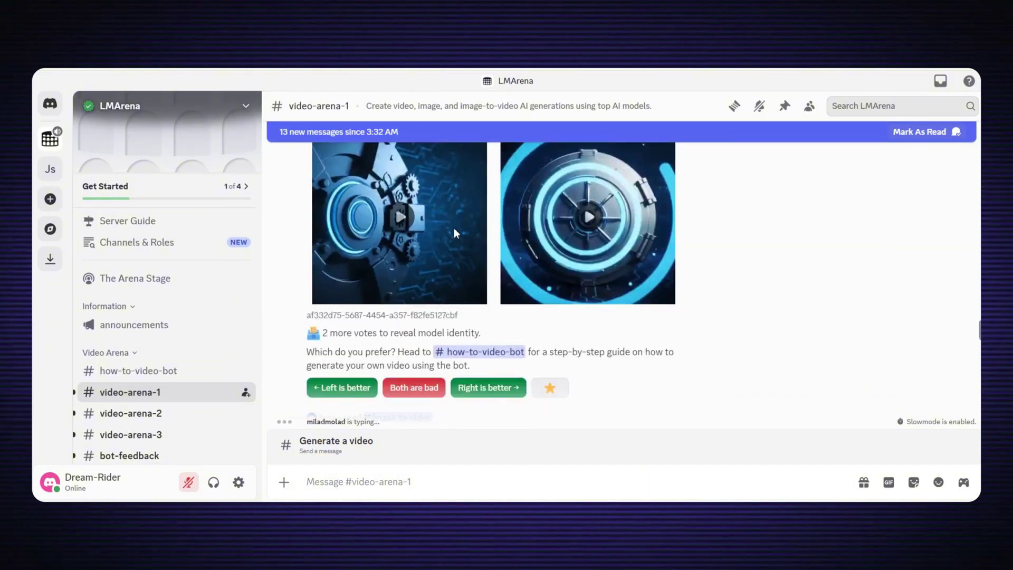
{"action": "scroll", "coordinate": [422, 241], "scroll_direction": "down", "scroll_amount": 5}
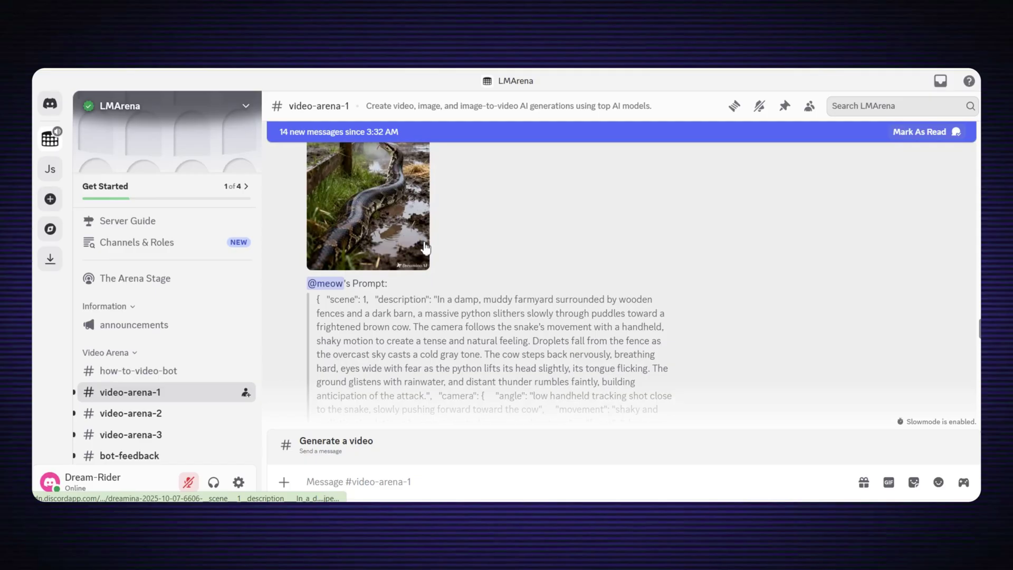
{"action": "scroll", "coordinate": [443, 262], "scroll_direction": "down", "scroll_amount": 5}
{"action": "scroll", "coordinate": [451, 265], "scroll_direction": "down", "scroll_amount": 2}
{"action": "scroll", "coordinate": [444, 262], "scroll_direction": "down", "scroll_amount": 3}
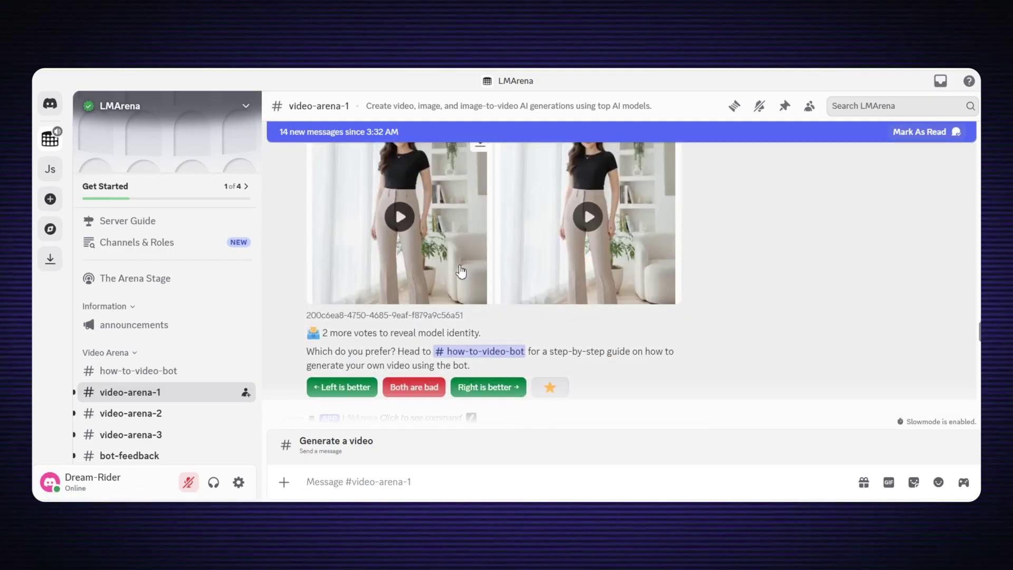
{"action": "left_click", "coordinate": [415, 238]}
{"action": "key", "text": "Escape"}
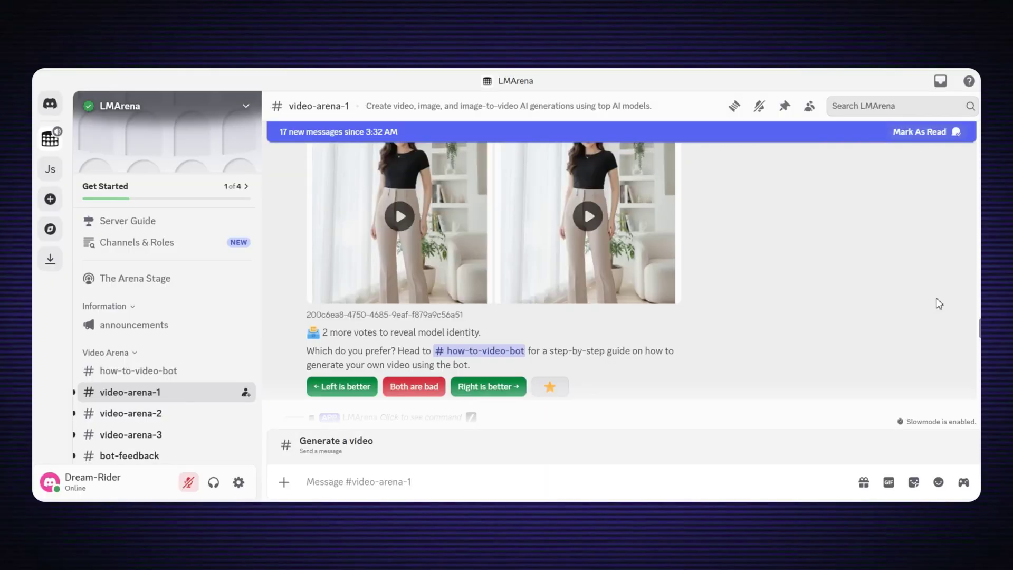
{"action": "scroll", "coordinate": [491, 277], "scroll_direction": "down", "scroll_amount": 4}
{"action": "scroll", "coordinate": [491, 278], "scroll_direction": "down", "scroll_amount": 4}
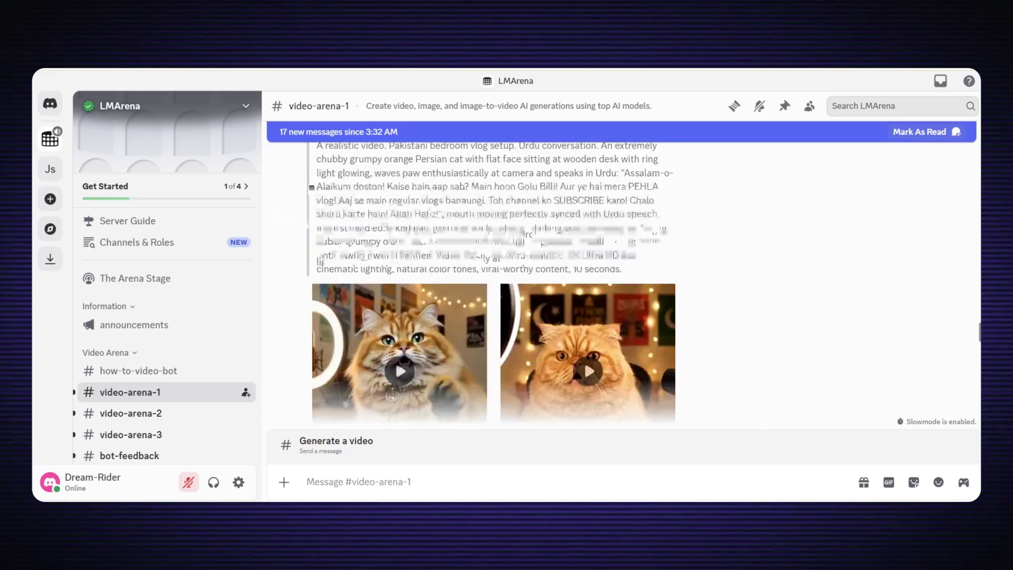
{"action": "scroll", "coordinate": [491, 277], "scroll_direction": "down", "scroll_amount": 3}
{"action": "scroll", "coordinate": [491, 276], "scroll_direction": "down", "scroll_amount": 3}
{"action": "scroll", "coordinate": [491, 281], "scroll_direction": "down", "scroll_amount": 3}
{"action": "scroll", "coordinate": [491, 281], "scroll_direction": "down", "scroll_amount": 4}
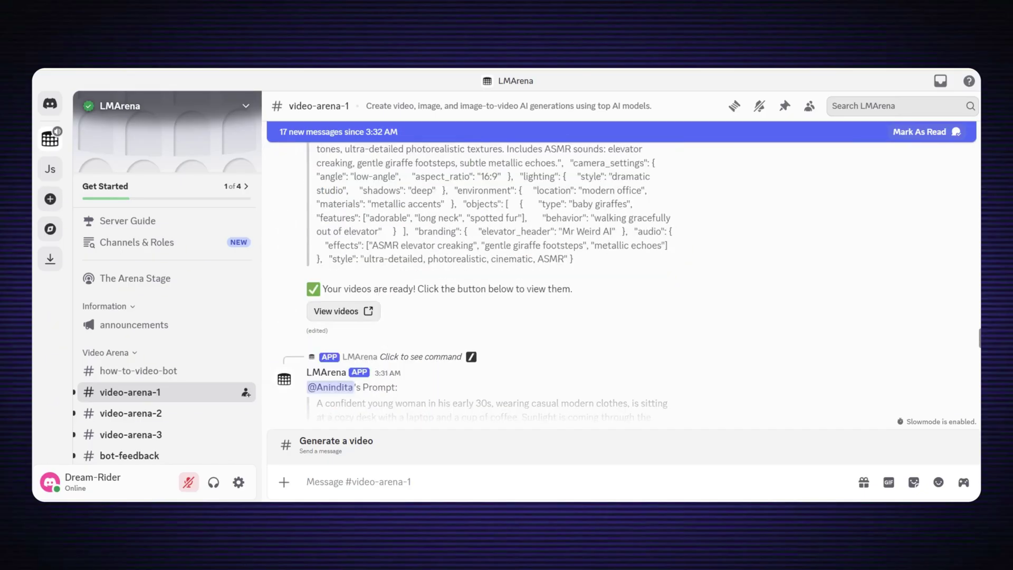
{"action": "scroll", "coordinate": [491, 281], "scroll_direction": "down", "scroll_amount": 4}
{"action": "scroll", "coordinate": [490, 281], "scroll_direction": "down", "scroll_amount": 4}
{"action": "scroll", "coordinate": [491, 280], "scroll_direction": "down", "scroll_amount": 4}
{"action": "scroll", "coordinate": [490, 281], "scroll_direction": "down", "scroll_amount": 4}
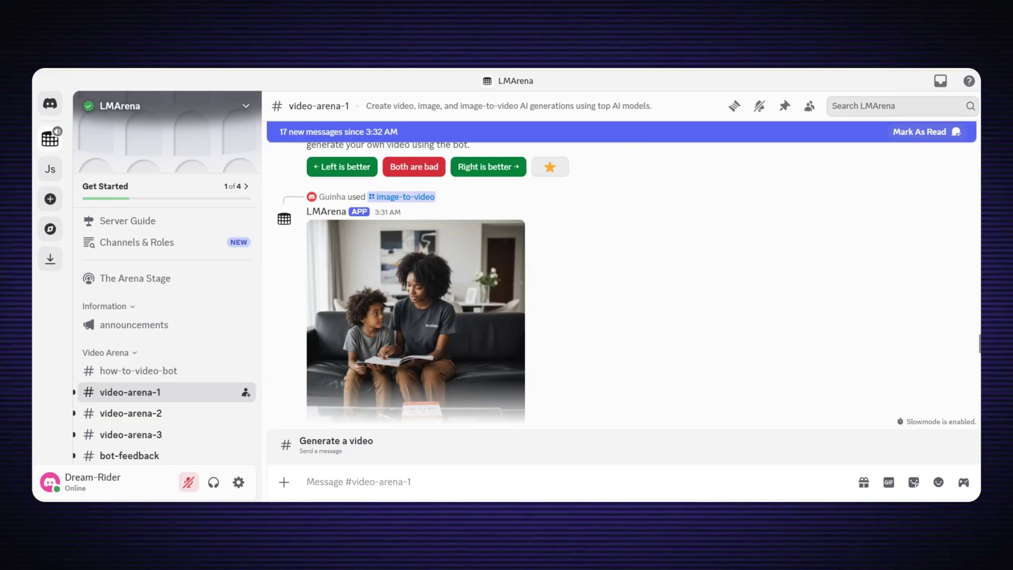